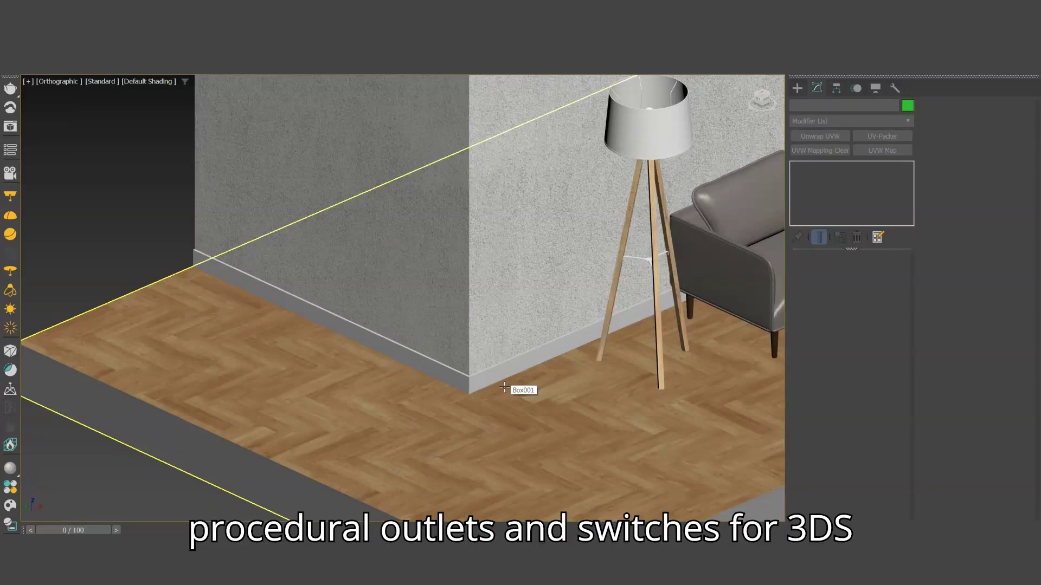
Step: Activate the VizEasy Switches creation tool and zoom in on the wall corner
click(797, 87)
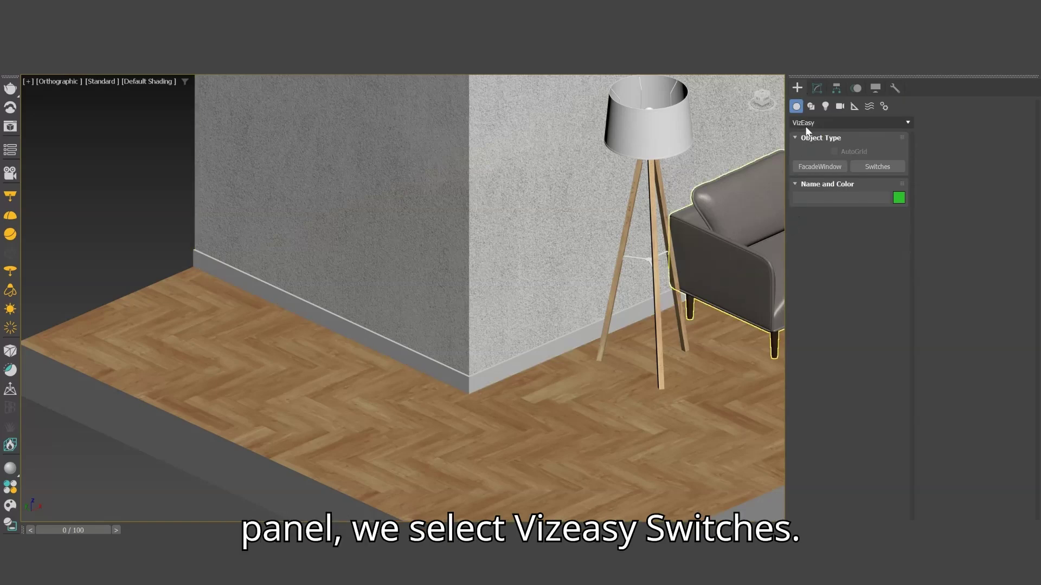
click(895, 170)
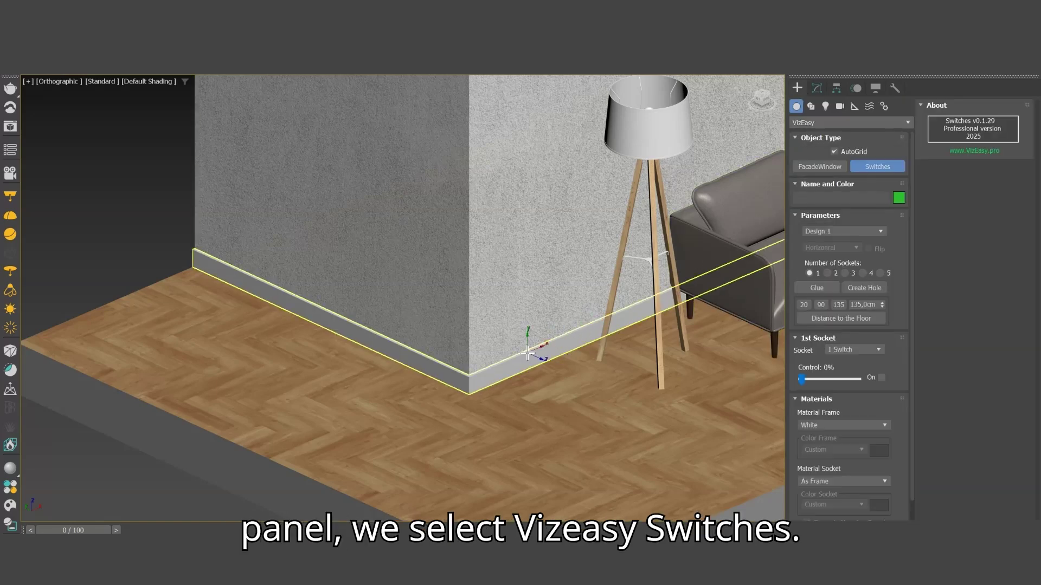
scroll(536, 355, up, 4)
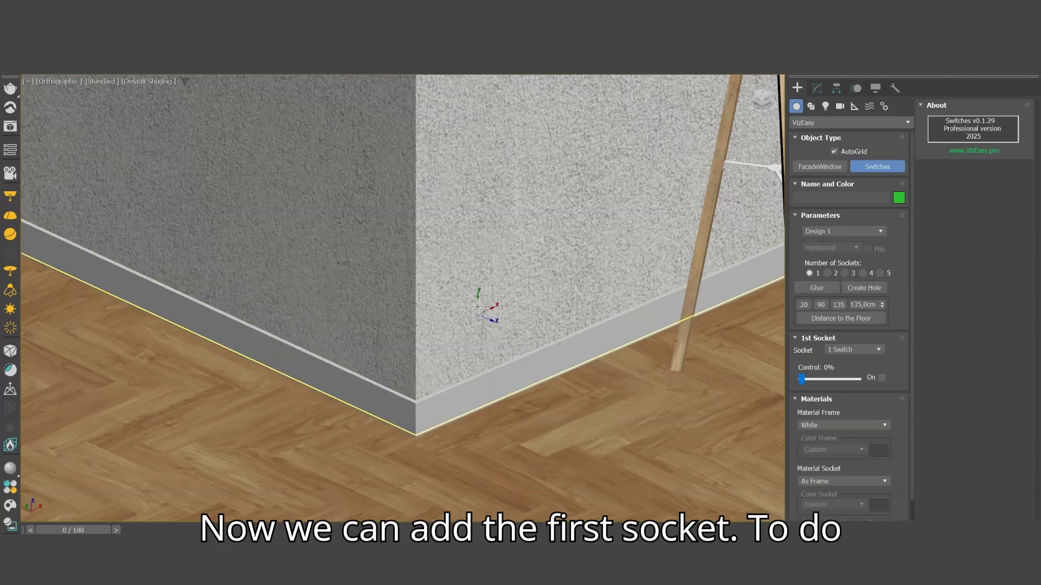
Step: Place a switch frame on the wall and give it three sockets
click(491, 238)
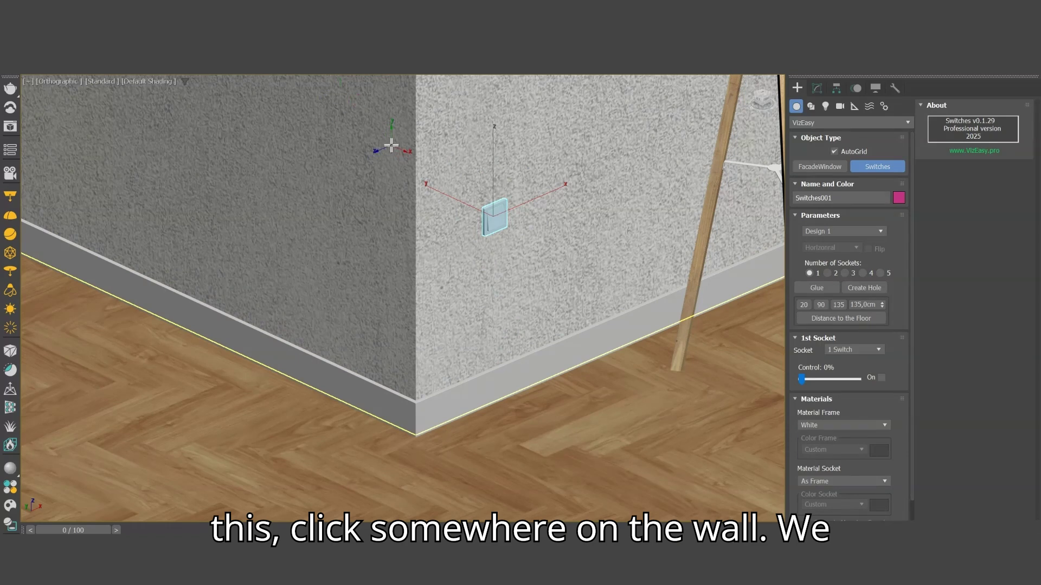
click(827, 272)
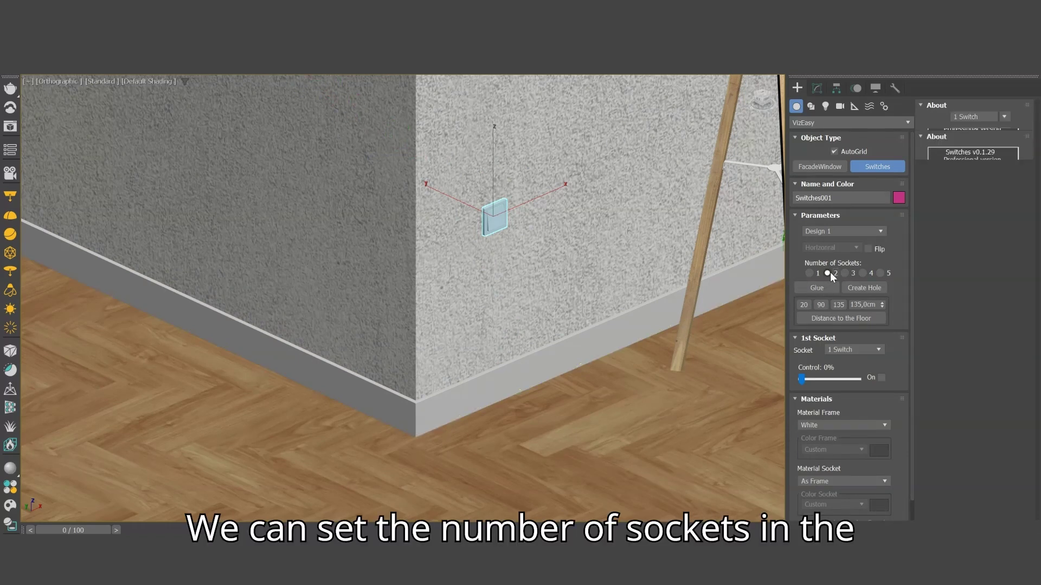
click(844, 272)
click(862, 272)
click(885, 274)
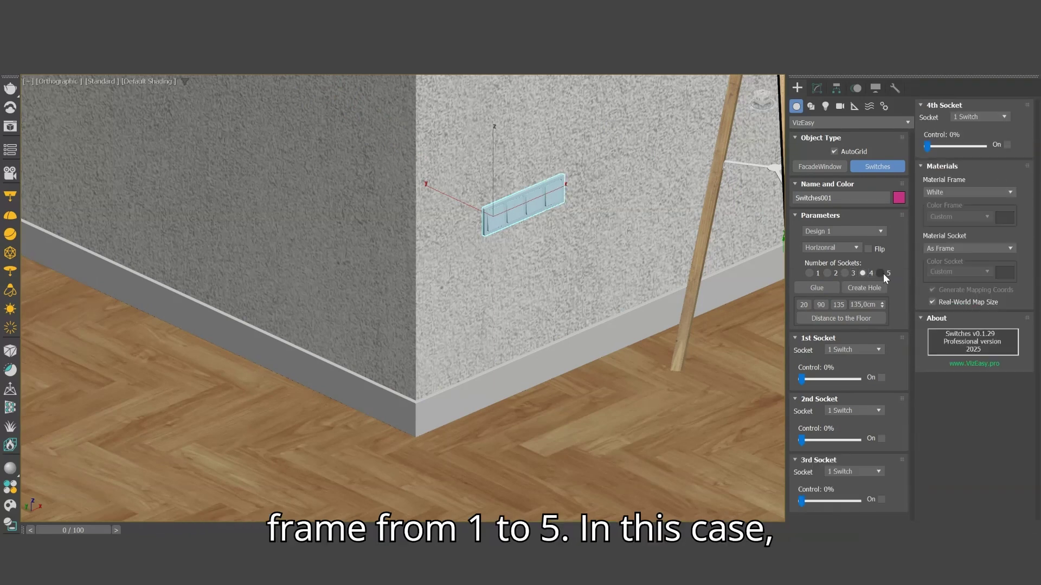
click(845, 273)
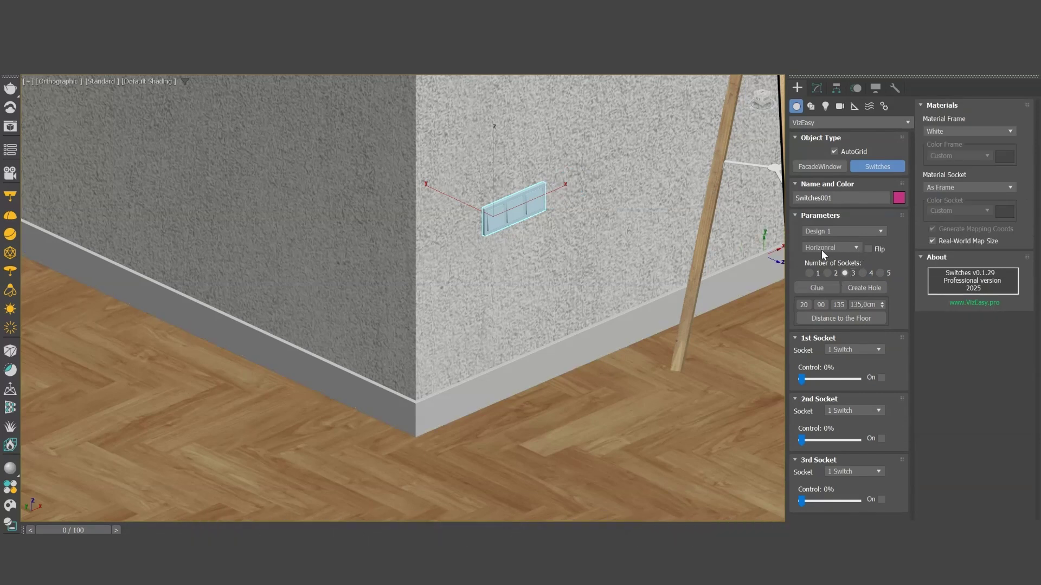
Step: Set the frame to Design 3, keeping it horizontal and unflipped
click(827, 230)
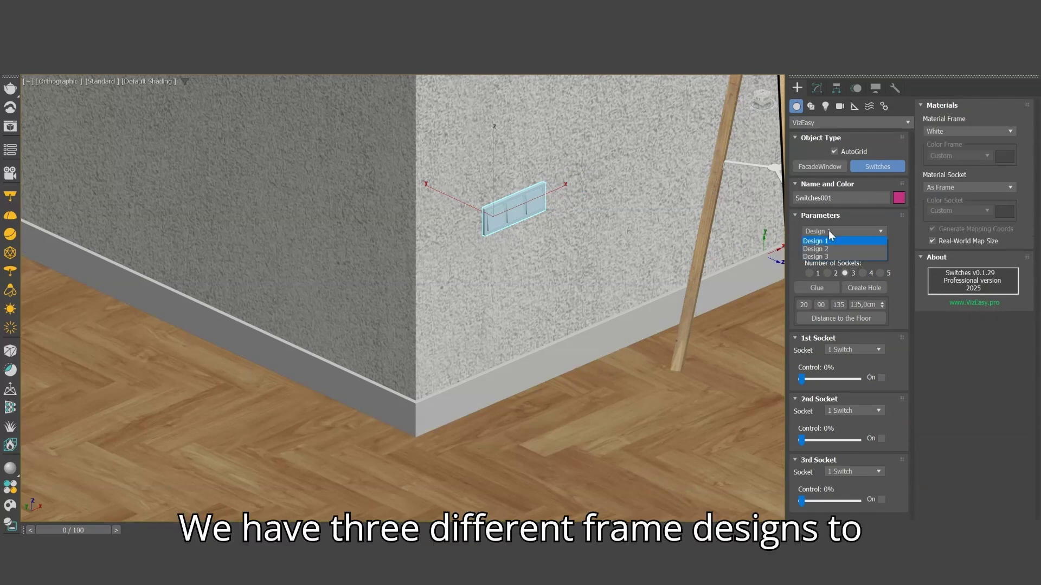
click(826, 246)
click(824, 232)
click(821, 259)
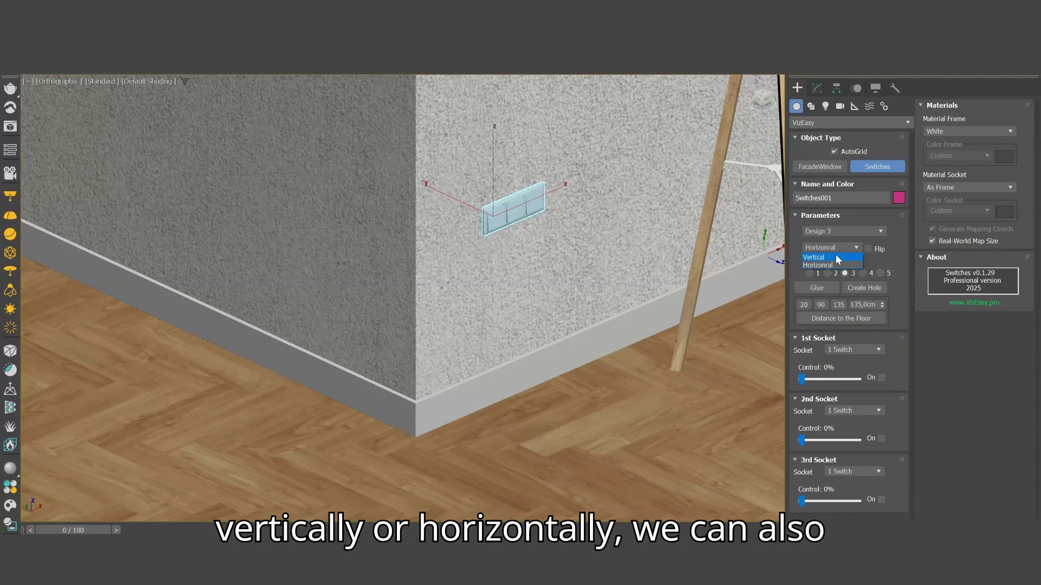
click(834, 256)
click(831, 250)
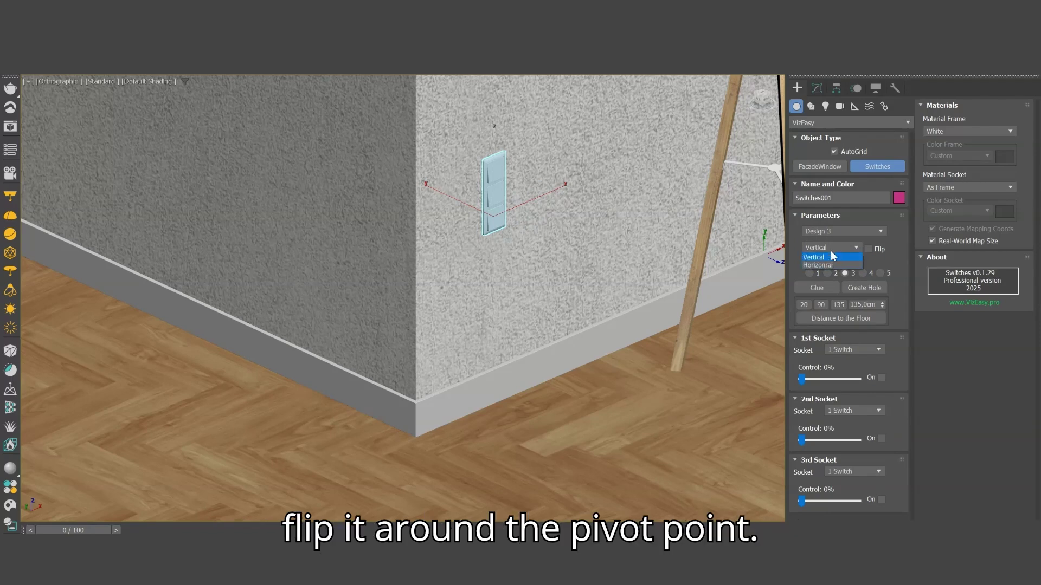
click(829, 265)
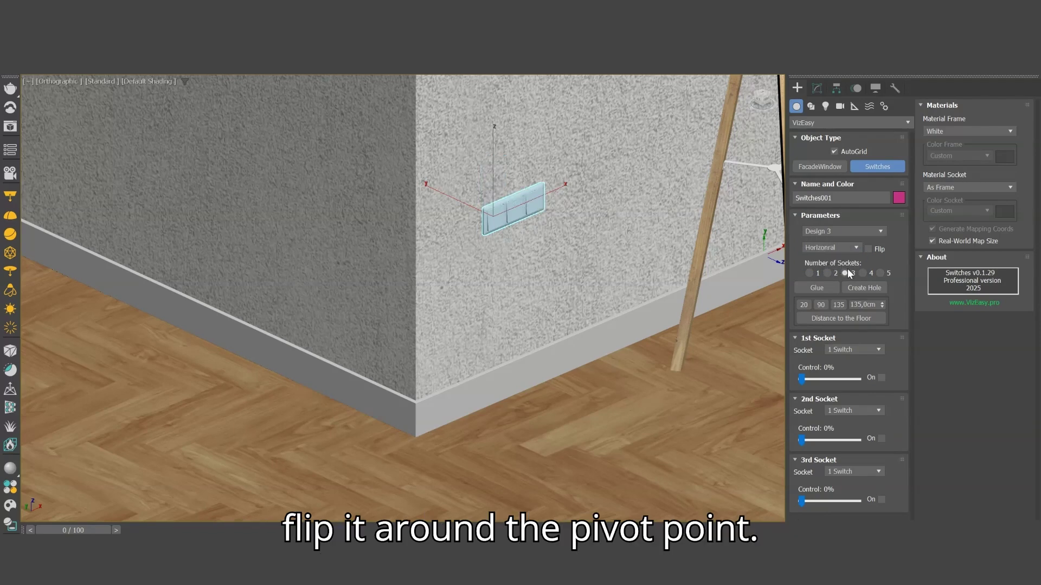
click(870, 249)
click(870, 249)
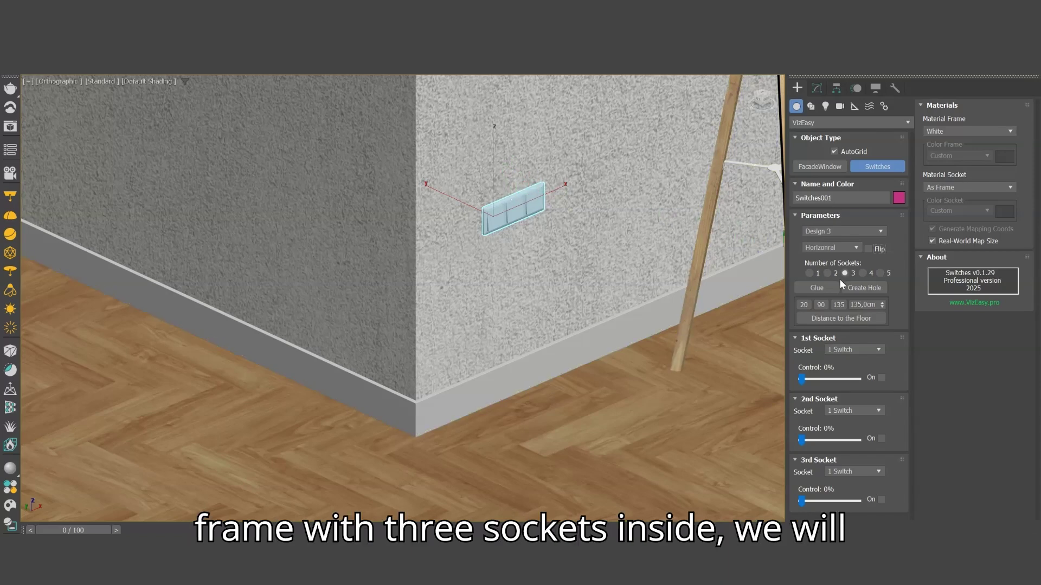
Step: Switch the frame to Design 2 and try the 20, 90 and 135 cm height presets
click(841, 232)
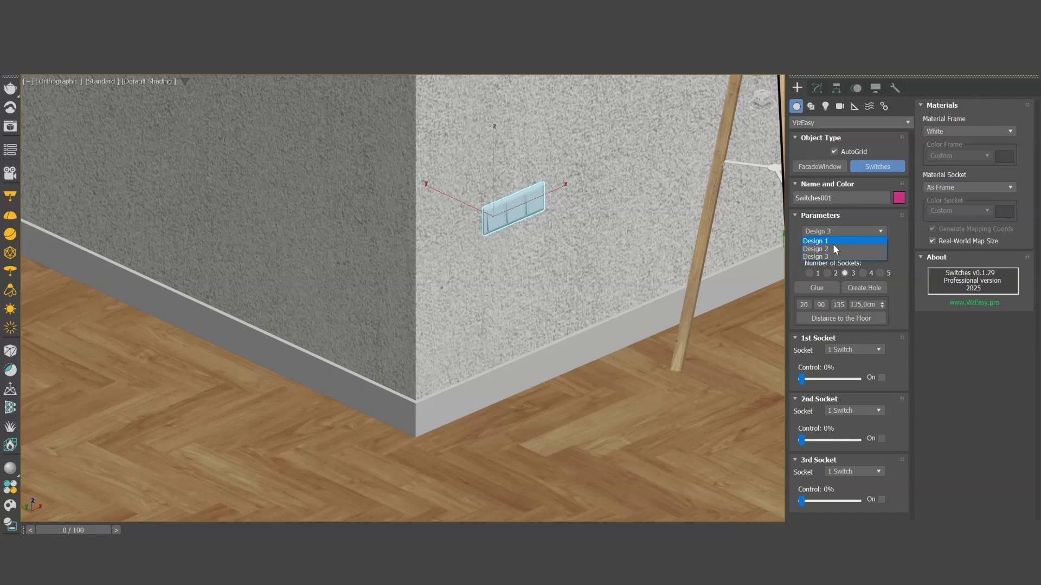
click(830, 249)
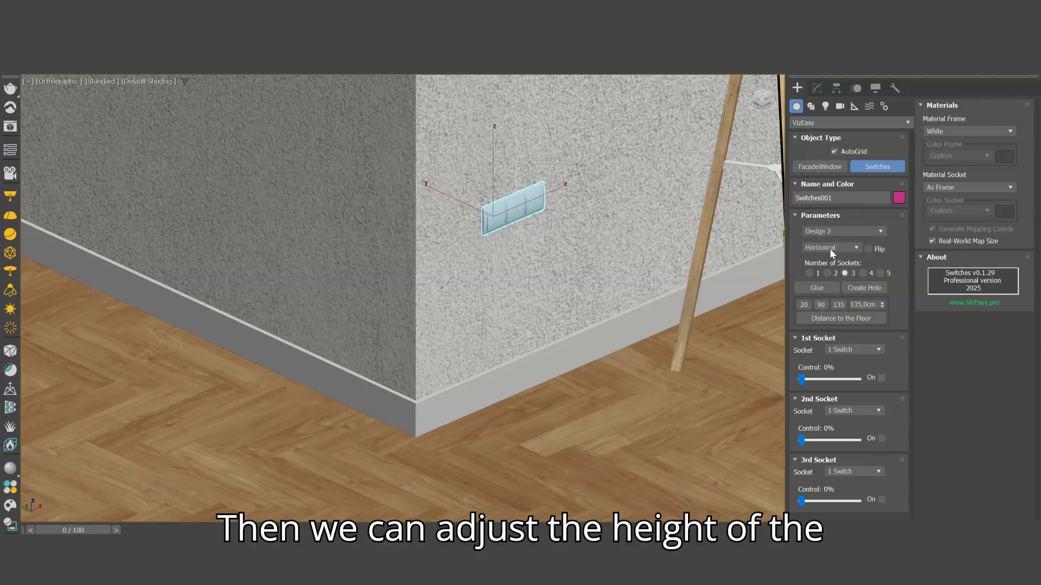
click(805, 307)
click(833, 319)
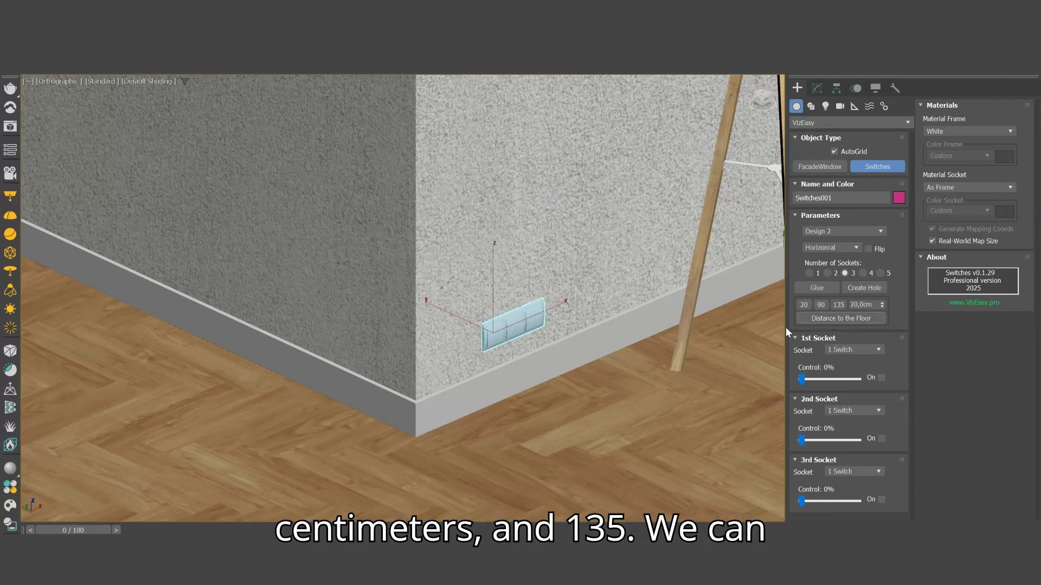
click(821, 305)
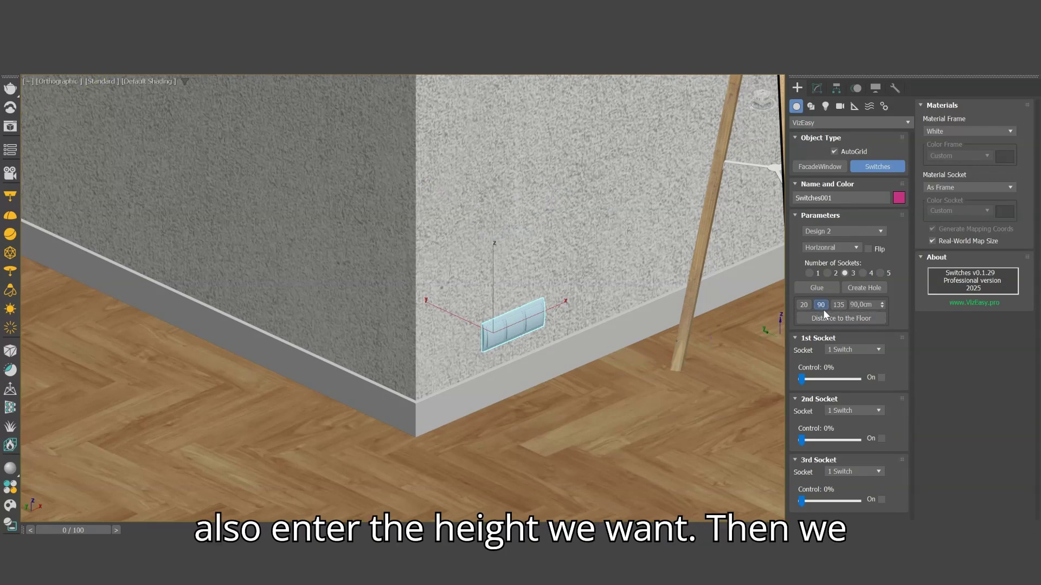
click(824, 319)
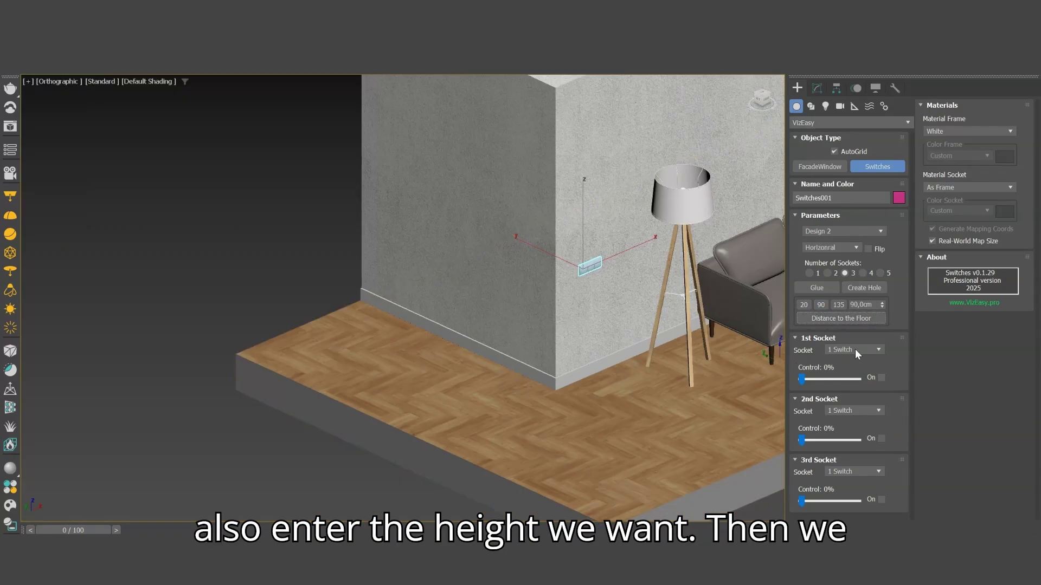
click(838, 305)
click(867, 319)
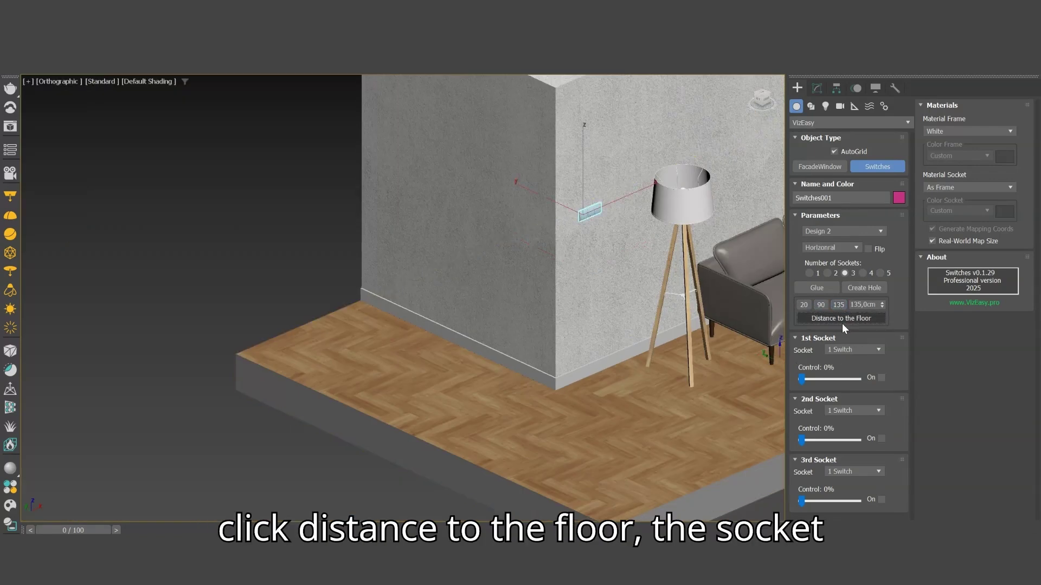
Step: Set the switch's distance to the floor to 30 cm
double_click(870, 304)
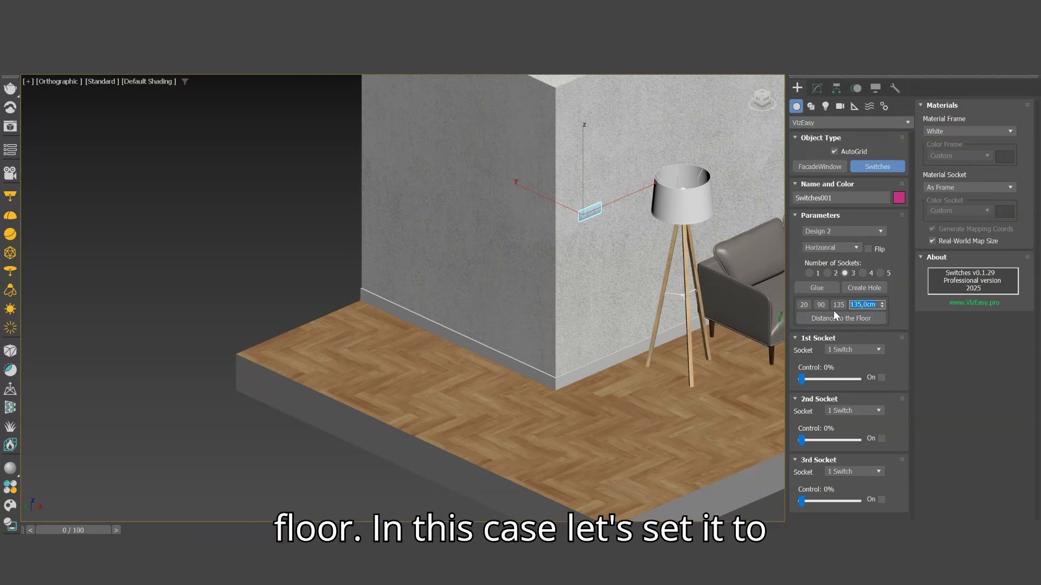
text(30)
key(Return)
click(825, 317)
Step: End switch creation and slide the switch further right along the wall
key(w)
scroll(678, 357, up, 3)
scroll(678, 358, down, 3)
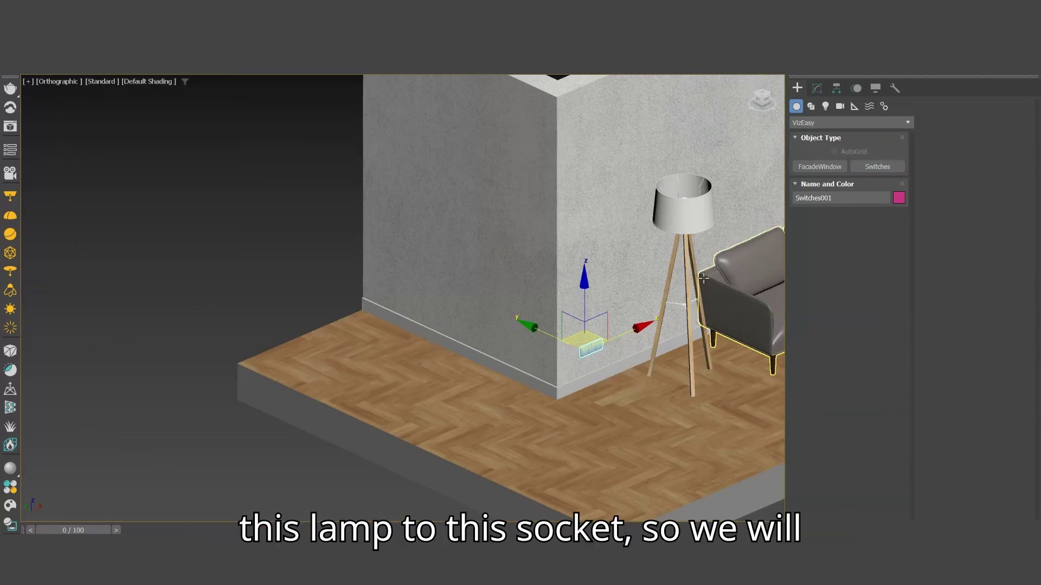
scroll(604, 355, up, 2)
drag(604, 355, 641, 338)
scroll(611, 369, up, 2)
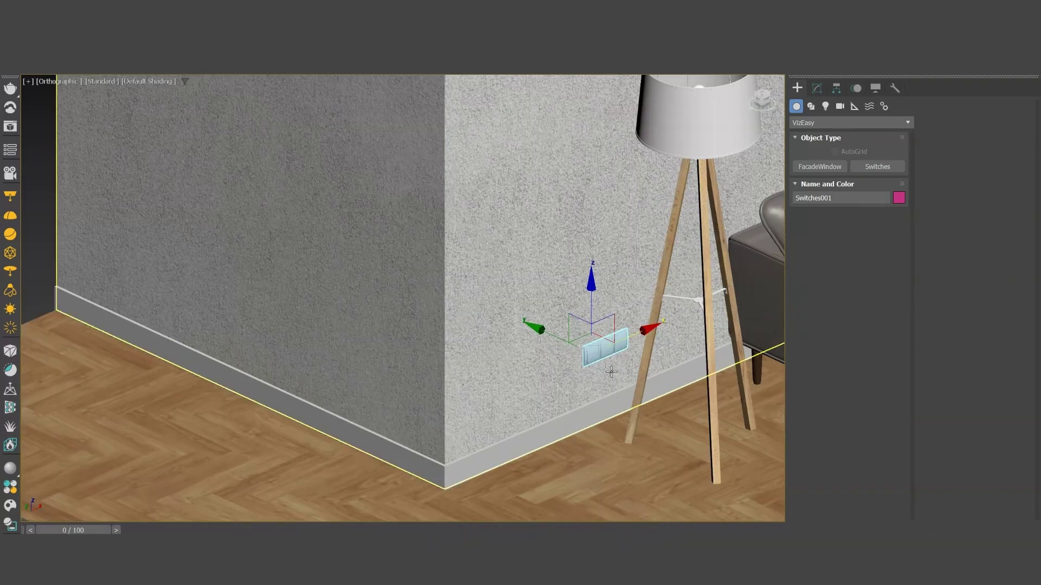
scroll(612, 368, up, 2)
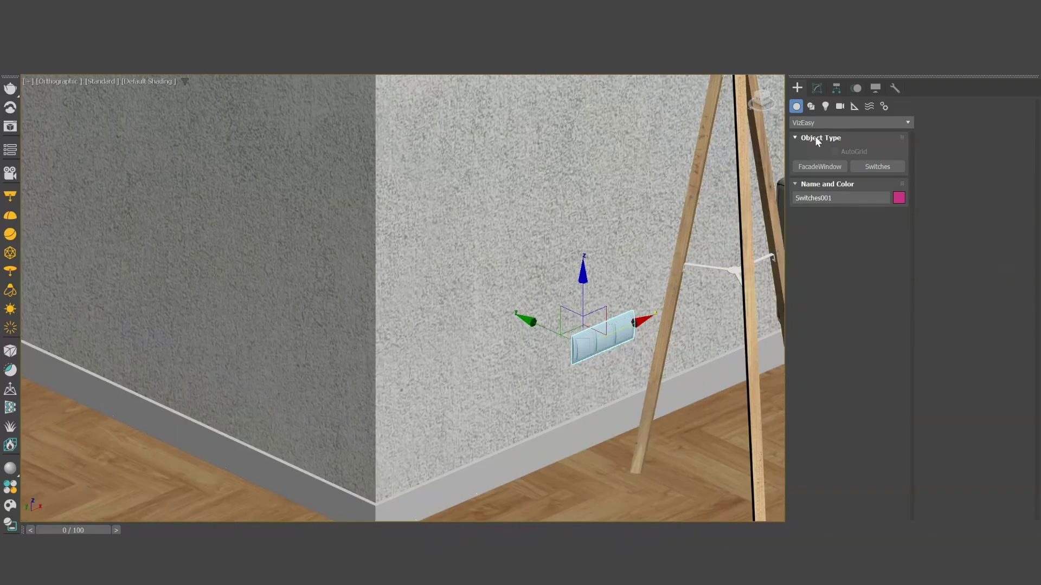
Step: Make the first socket a Blank panel and the second and third Socket 220V outlets
click(821, 92)
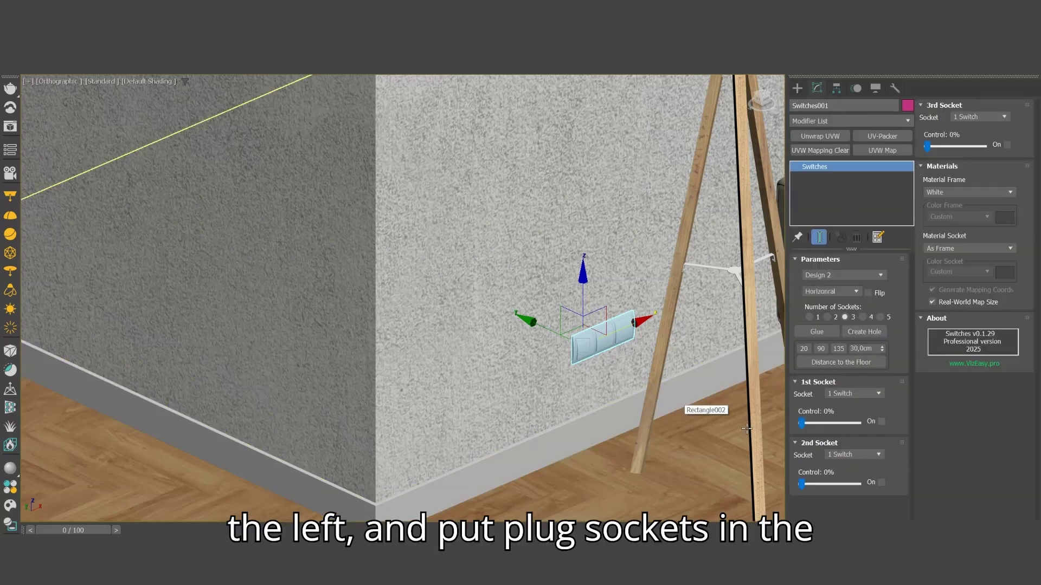
click(851, 394)
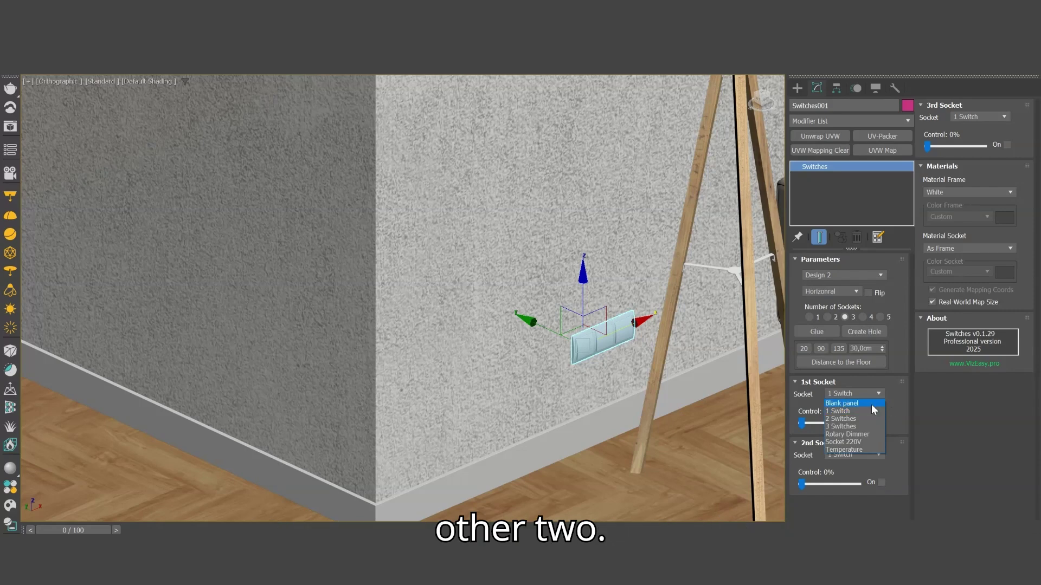
click(862, 404)
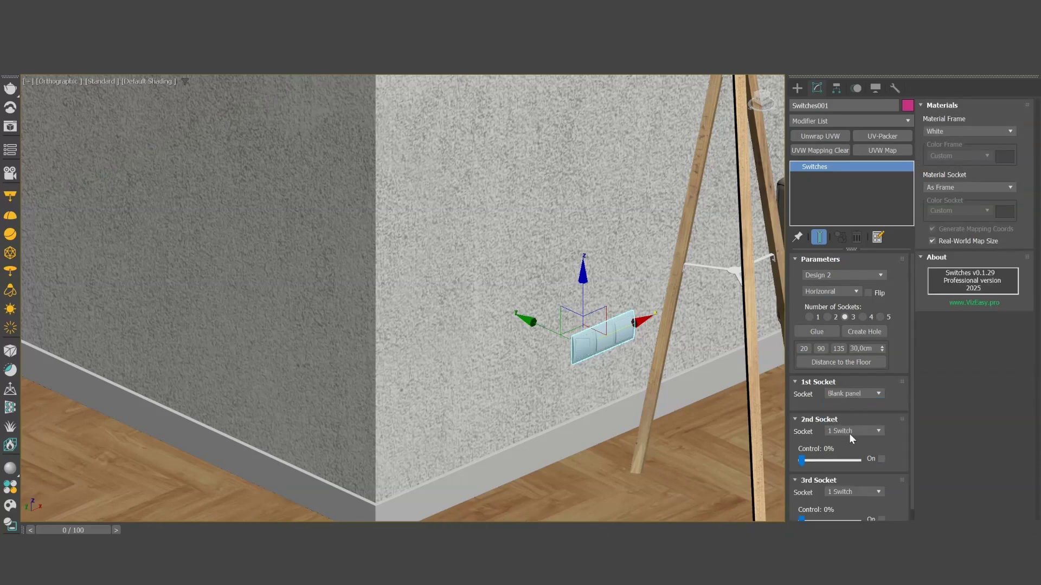
click(850, 478)
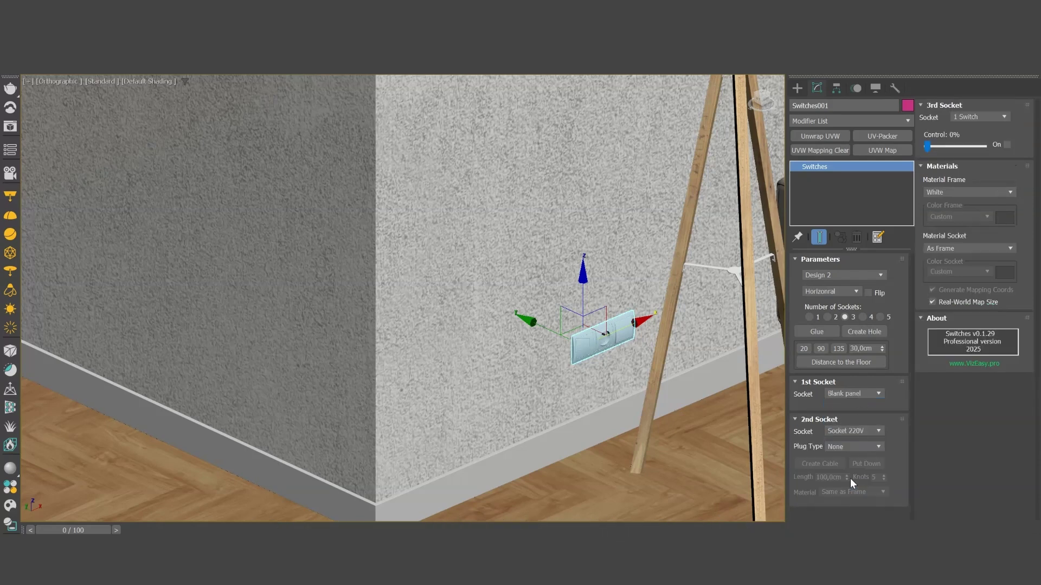
click(971, 116)
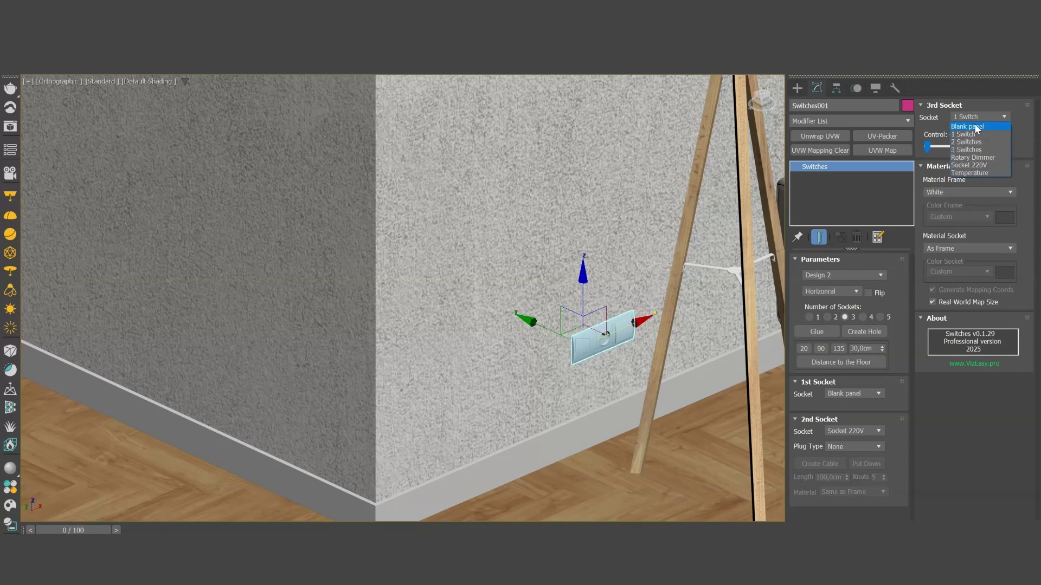
click(980, 165)
Step: Cut a hole in the wall behind the panel, then slide the panel left along the wall
scroll(613, 329, up, 3)
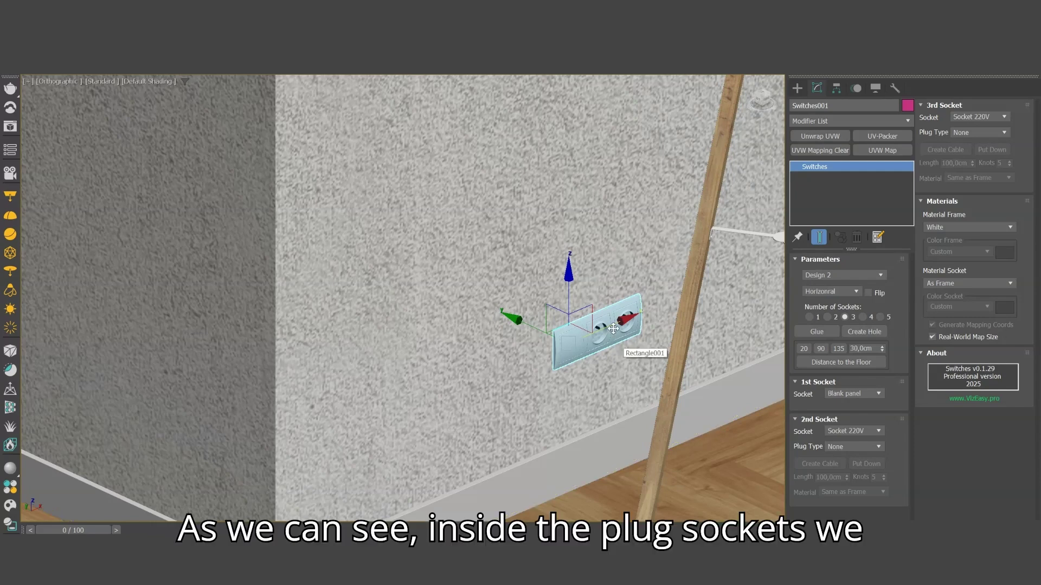
scroll(613, 329, up, 3)
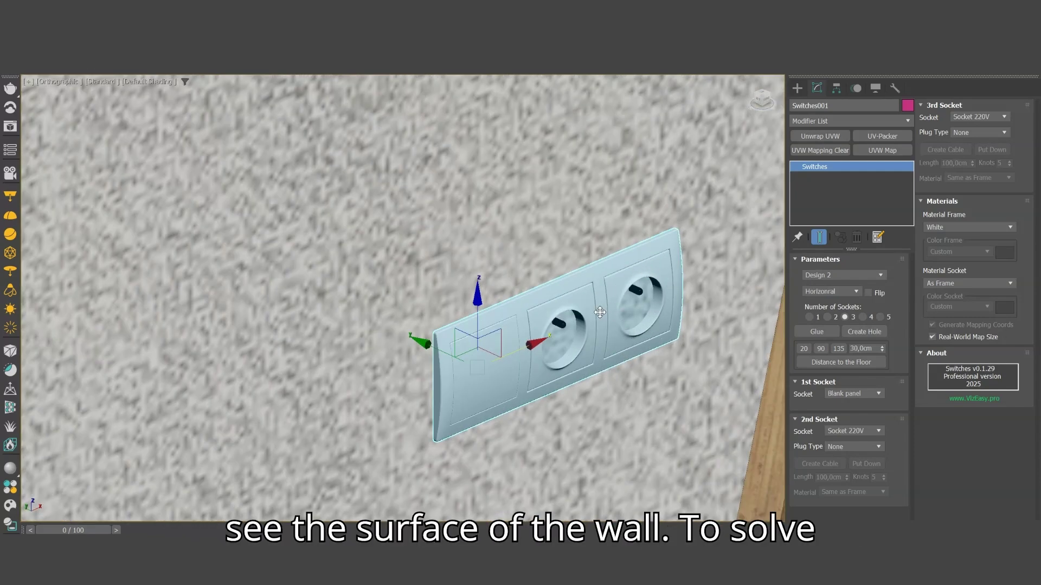
click(869, 332)
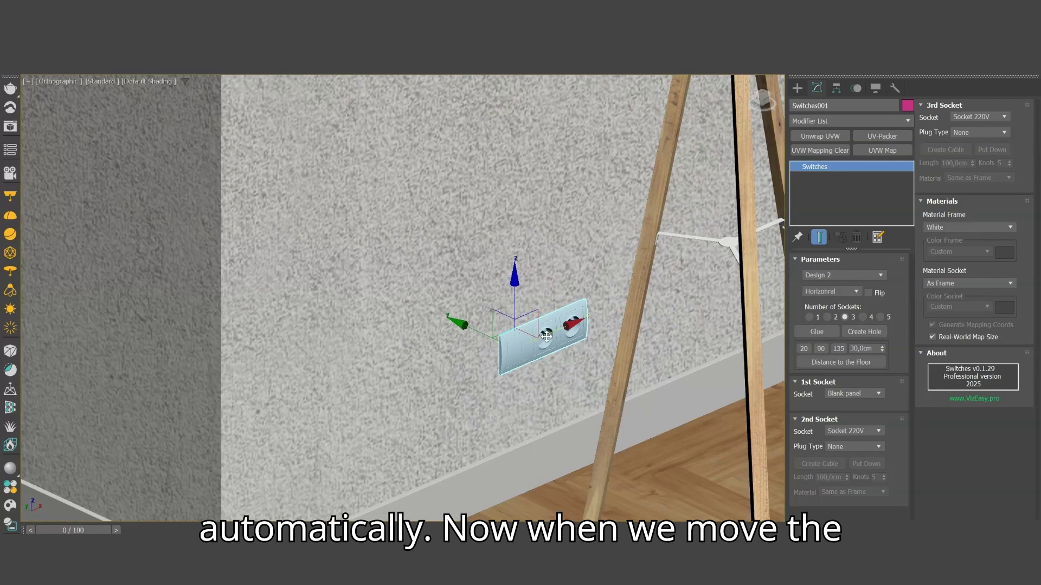
drag(545, 339, 450, 340)
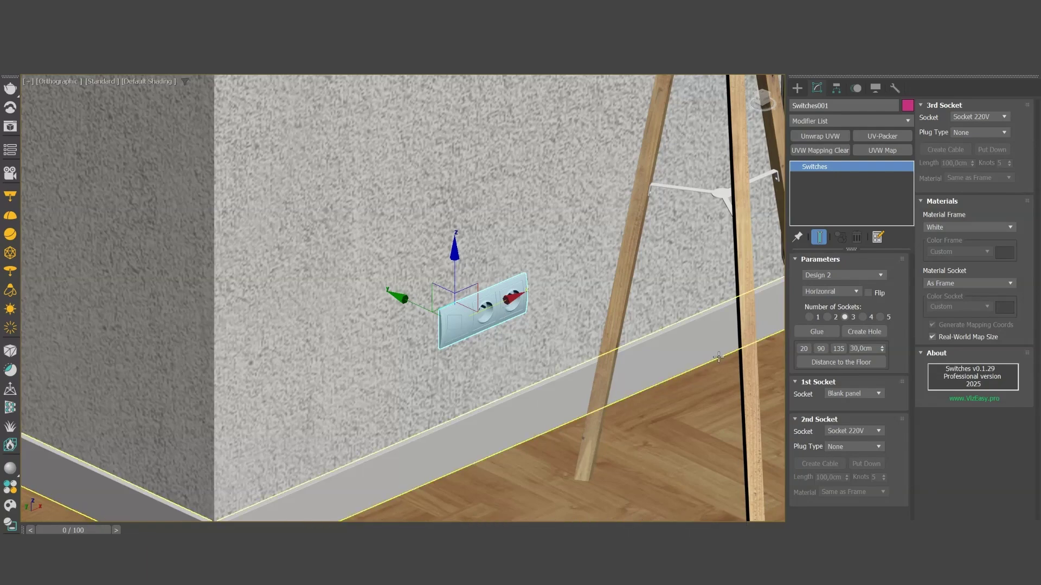
Step: Insert a Plug E plug into the third socket
scroll(457, 378, down, 2)
scroll(479, 378, down, 3)
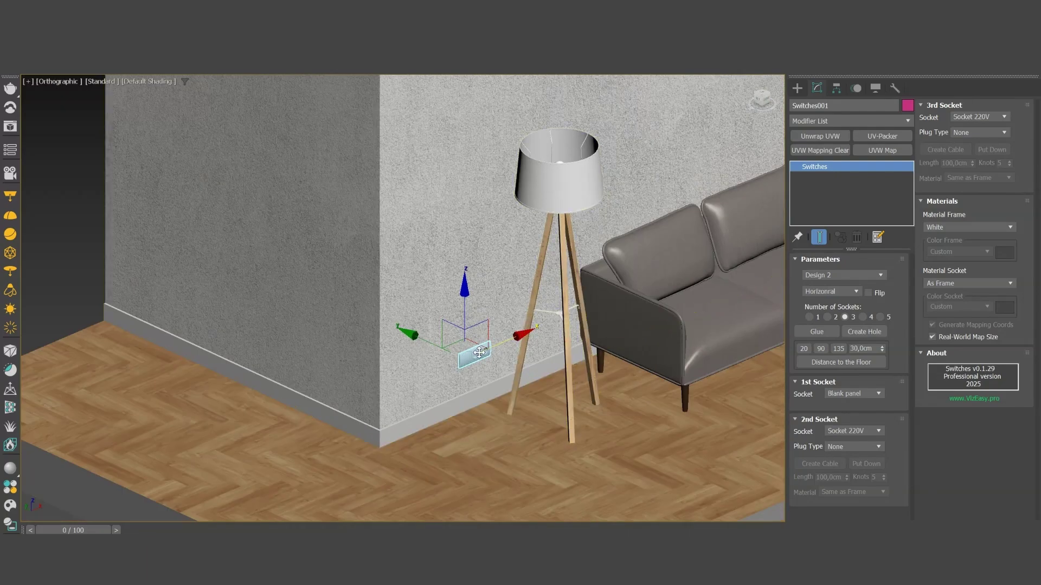
scroll(472, 369, up, 3)
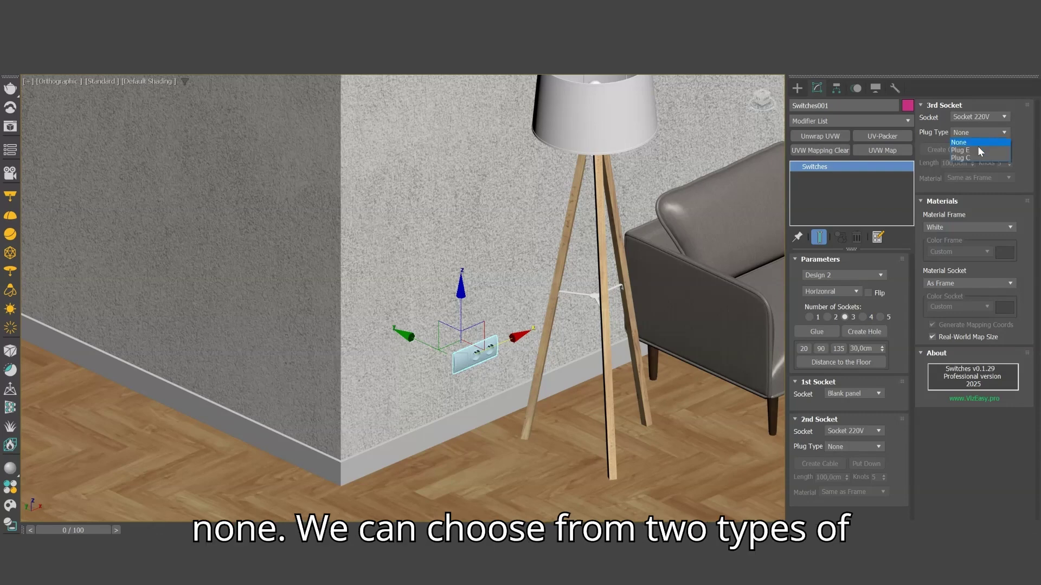
click(960, 150)
scroll(463, 363, up, 5)
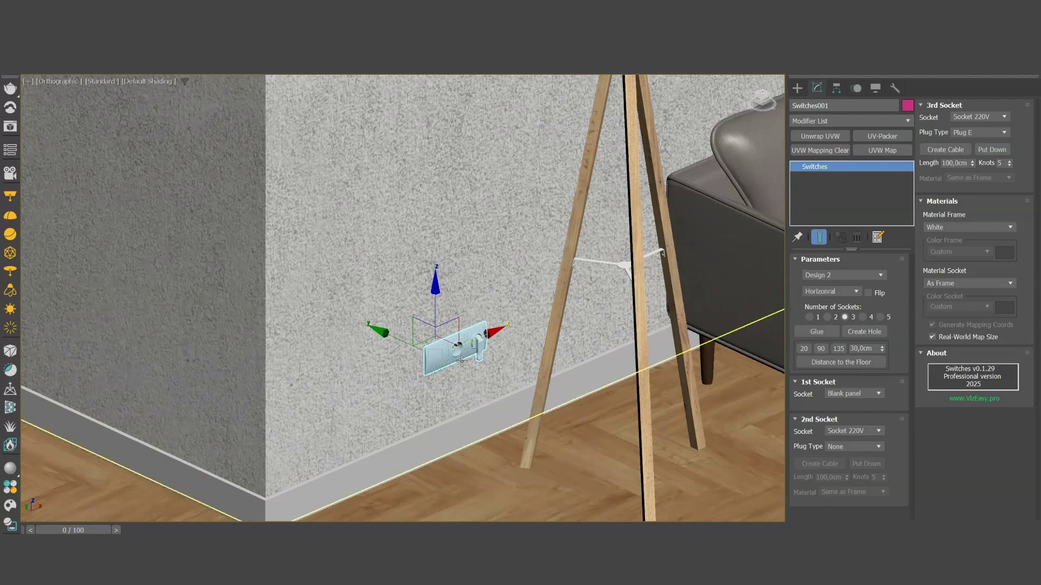
scroll(462, 362, up, 3)
Step: Try Plug C in the third socket, then revert it to Plug E
click(982, 132)
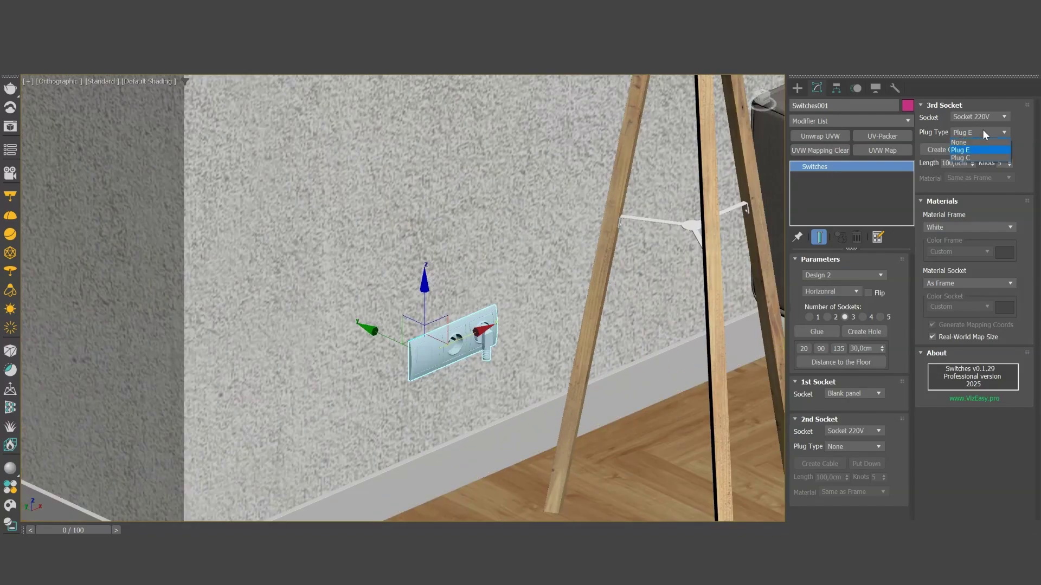
click(969, 159)
key(z)
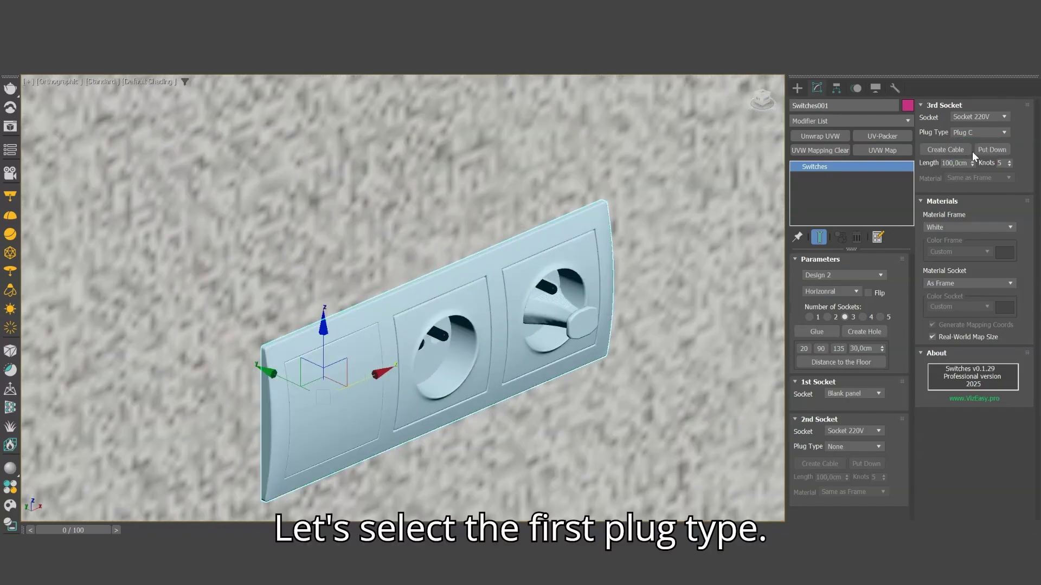
click(976, 135)
click(974, 153)
scroll(416, 285, down, 4)
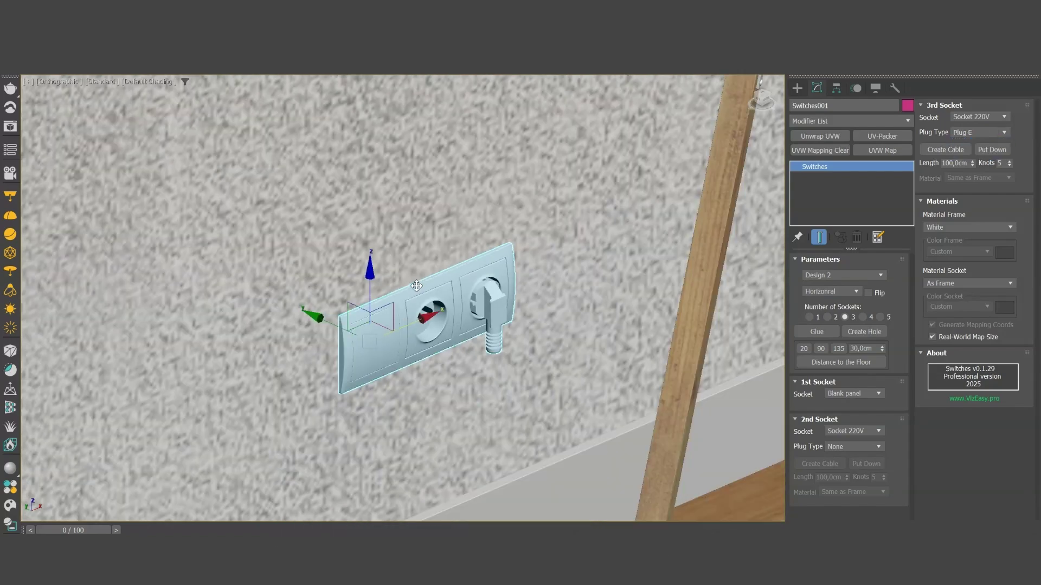
scroll(416, 286, down, 5)
alt+middle_drag(416, 286, 606, 276)
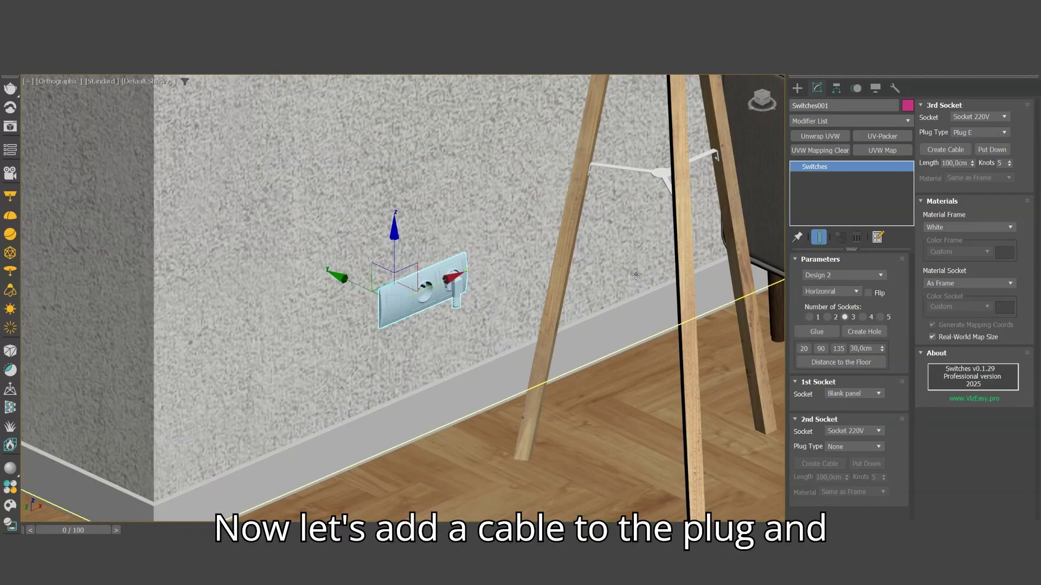
alt+middle_drag(606, 276, 449, 302)
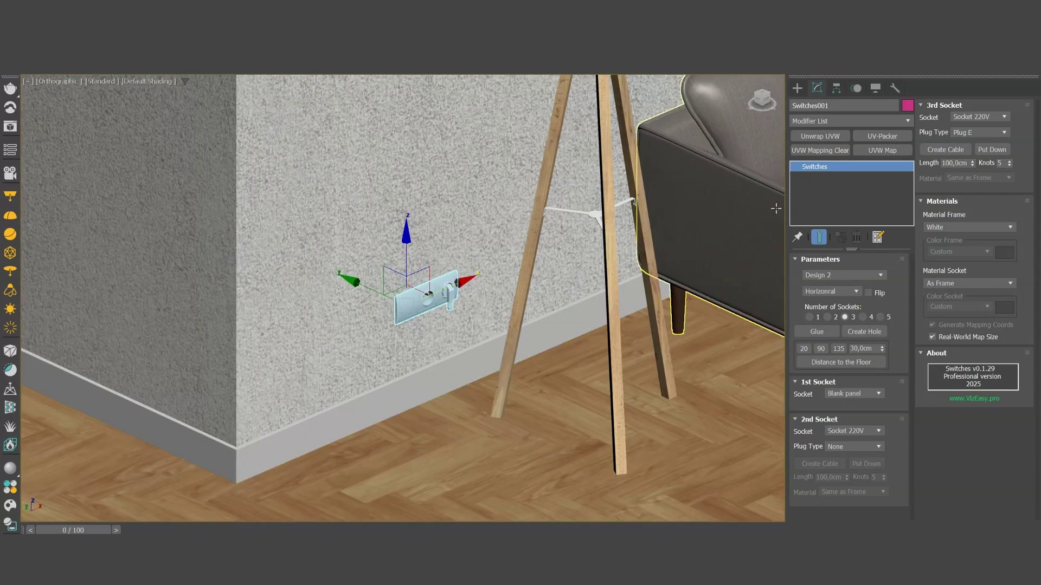
Step: Set the third socket's cable length to 150 cm with 6 knots
double_click(967, 164)
text(150)
key(Return)
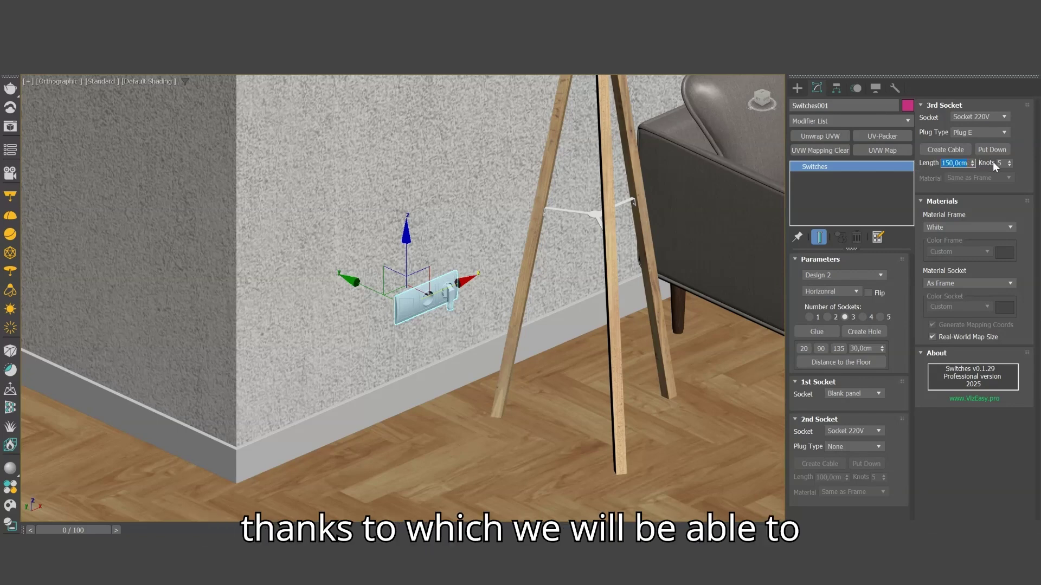
key(Tab)
text(6)
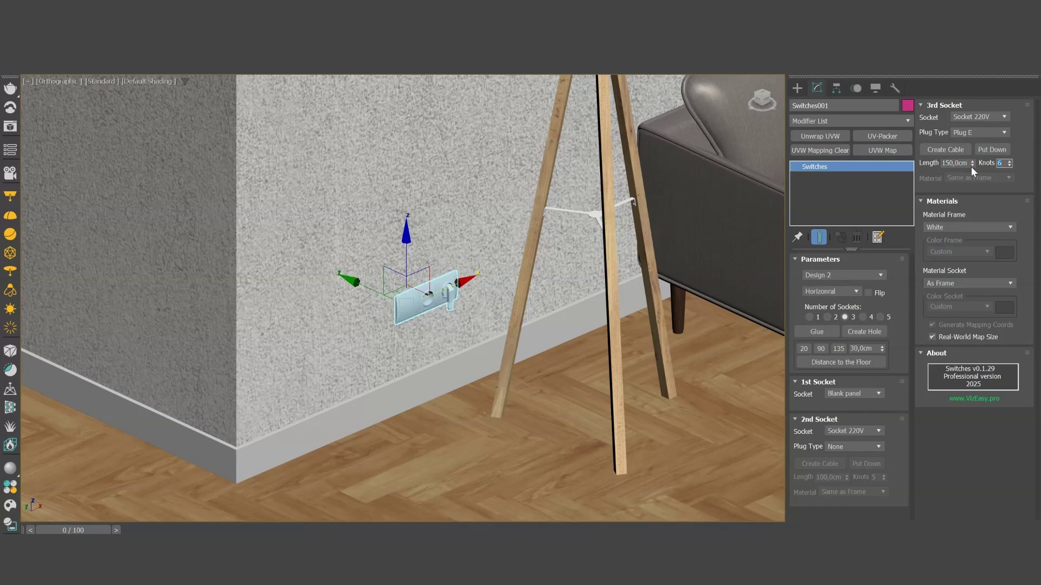
Step: Create the cable and put it down onto the floor
click(938, 150)
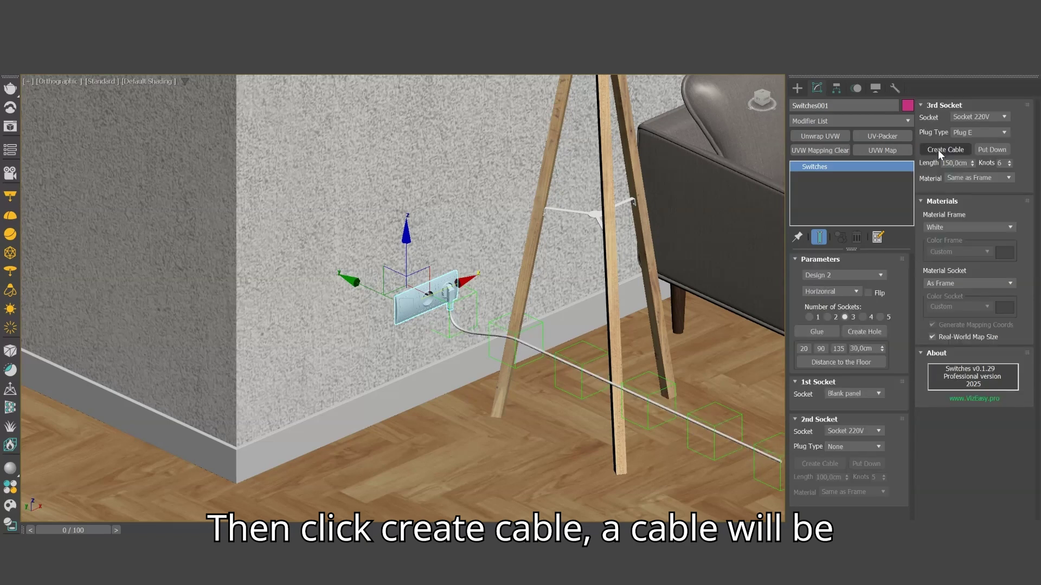
click(992, 150)
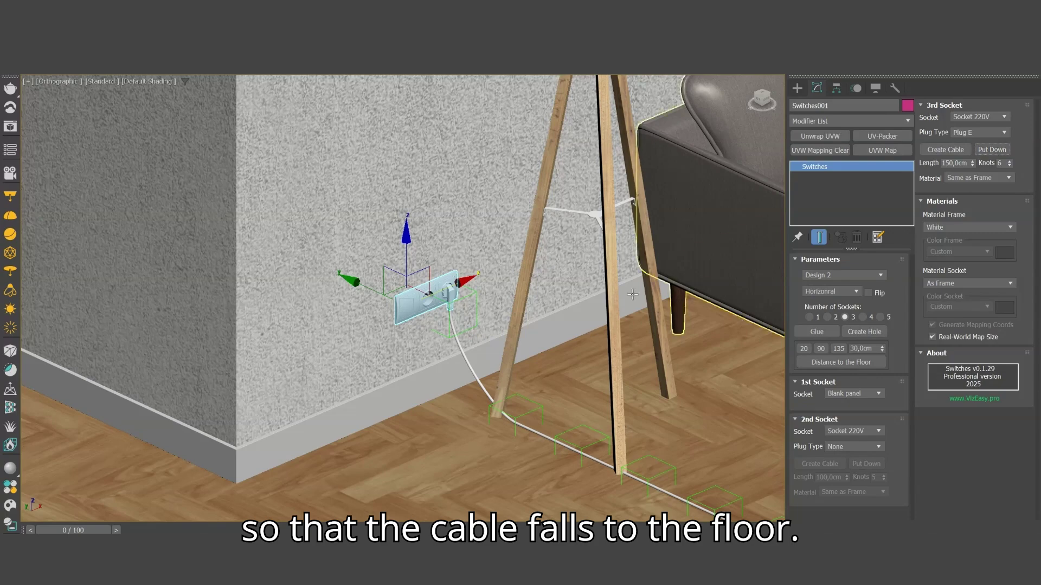
scroll(494, 394, up, 5)
scroll(493, 394, down, 5)
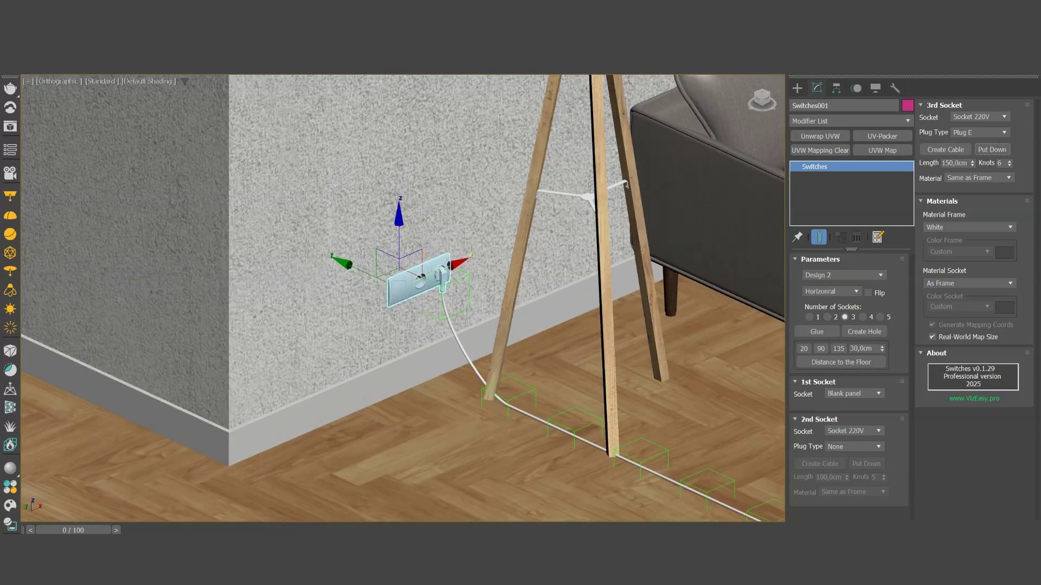
Step: Drag a cable knot left and pull the end knot Knot_6 toward the lamp leg
click(501, 402)
click(501, 403)
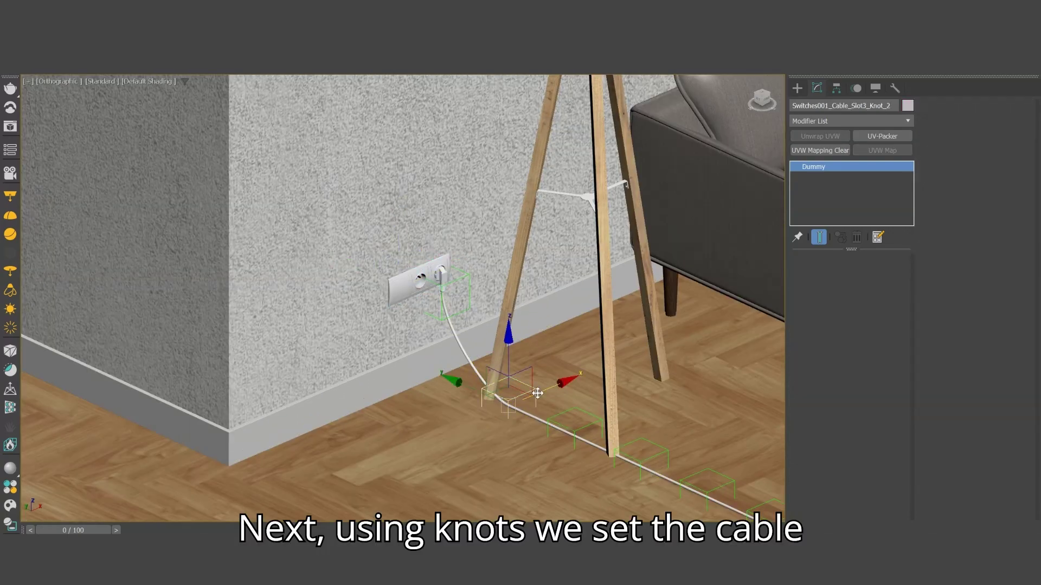
drag(502, 402, 471, 412)
middle_drag(547, 426, 483, 384)
click(729, 470)
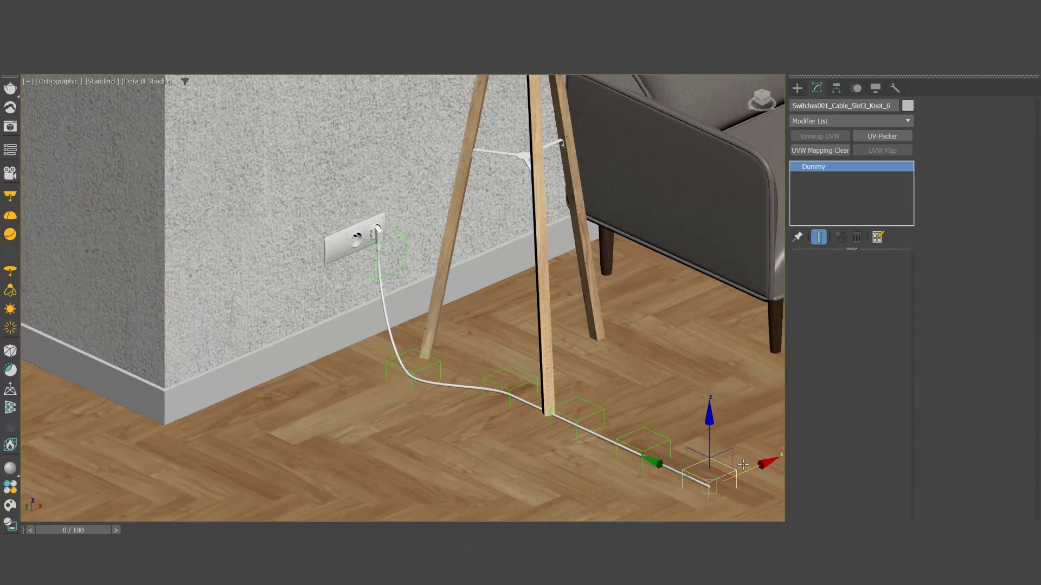
drag(746, 471, 768, 460)
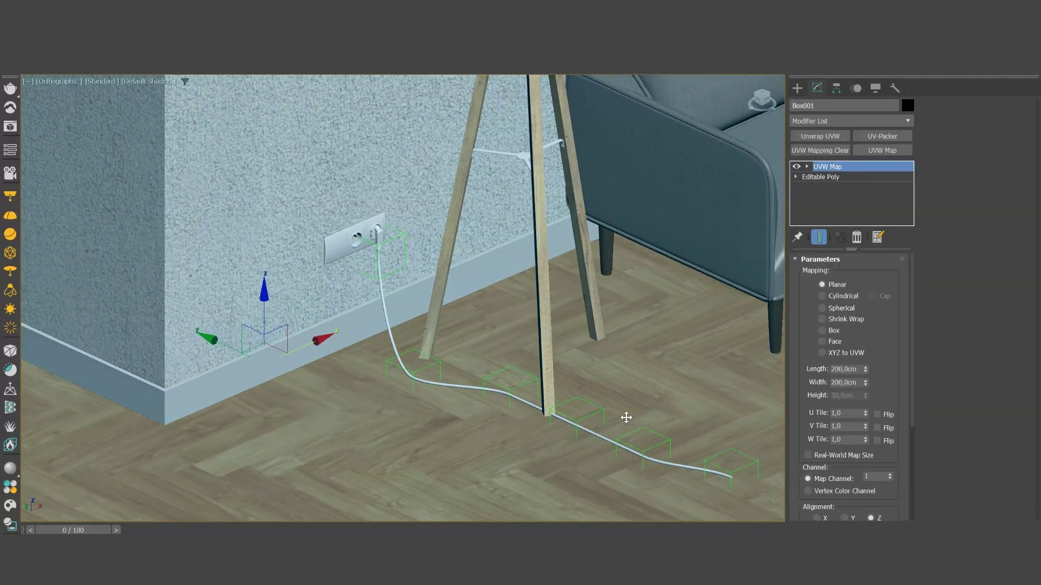
click(721, 465)
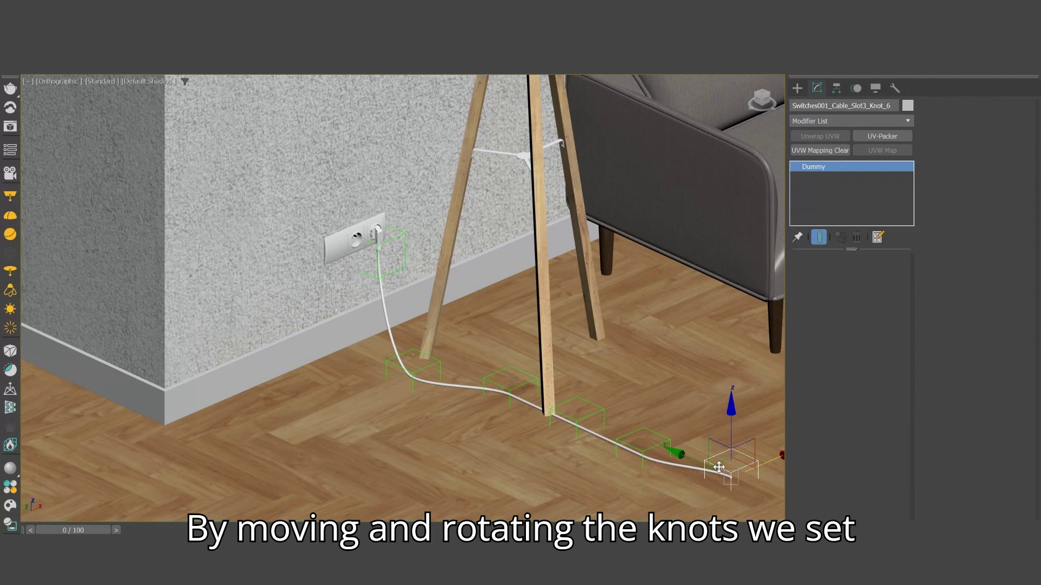
drag(734, 465, 593, 317)
Step: In top view, rotate Knot_4 to reshape the cable's curve across the floor
key(t)
scroll(475, 401, up, 5)
scroll(475, 401, down, 5)
click(568, 192)
key(e)
scroll(596, 255, up, 2)
click(585, 254)
key(w)
scroll(591, 256, up, 4)
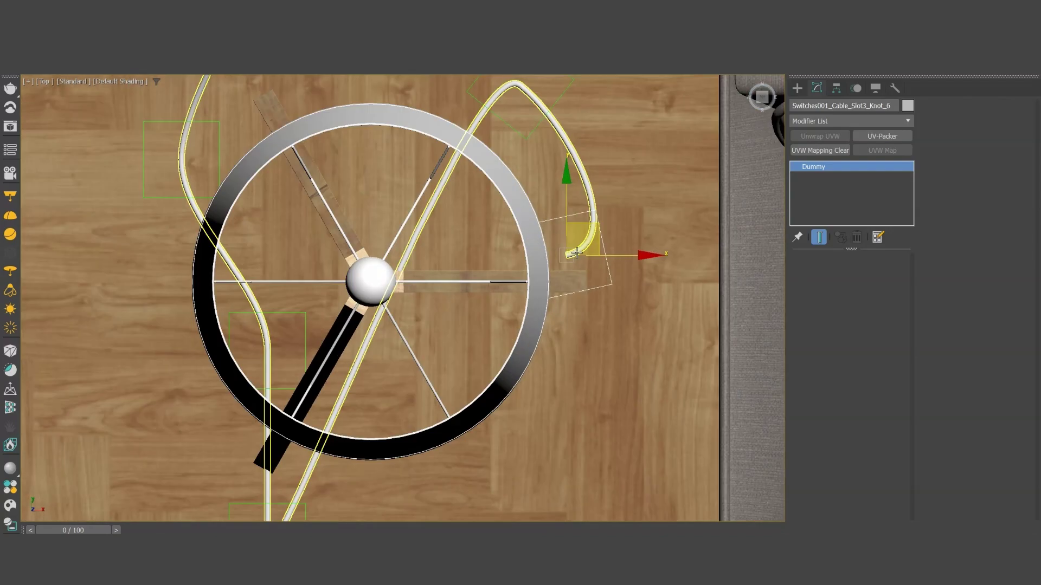
scroll(616, 279, down, 5)
click(499, 134)
key(e)
drag(410, 153, 425, 214)
Step: Move Knot_3 and Knot_2 to bend the cable's drop from the socket
click(419, 366)
key(w)
drag(431, 349, 451, 259)
scroll(418, 336, down, 4)
alt+middle_drag(417, 336, 445, 328)
scroll(444, 328, up, 4)
scroll(445, 328, down, 1)
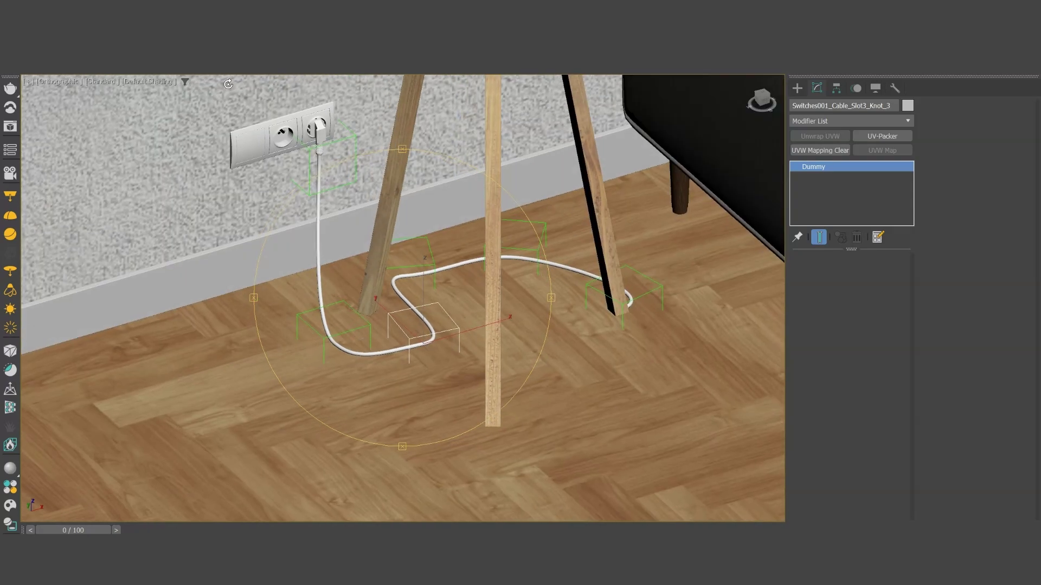
click(342, 317)
drag(341, 317, 307, 296)
scroll(307, 296, down, 2)
alt+middle_drag(307, 295, 320, 255)
scroll(320, 244, up, 5)
Step: Slide the socket panel along the wall and adjust the cable knot by the baseboard
click(323, 229)
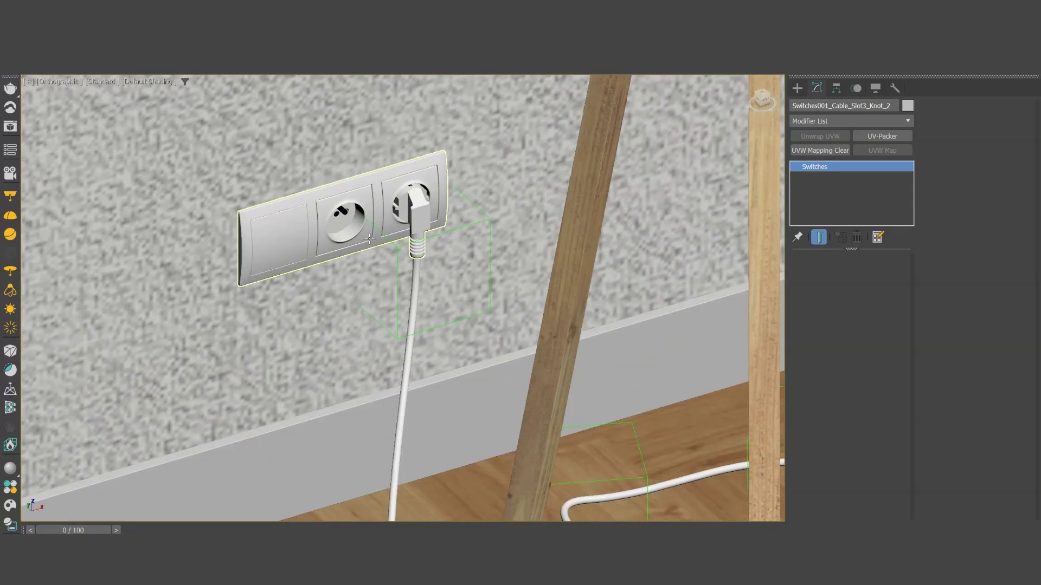
scroll(324, 229, down, 1)
scroll(323, 228, down, 2)
drag(323, 229, 386, 210)
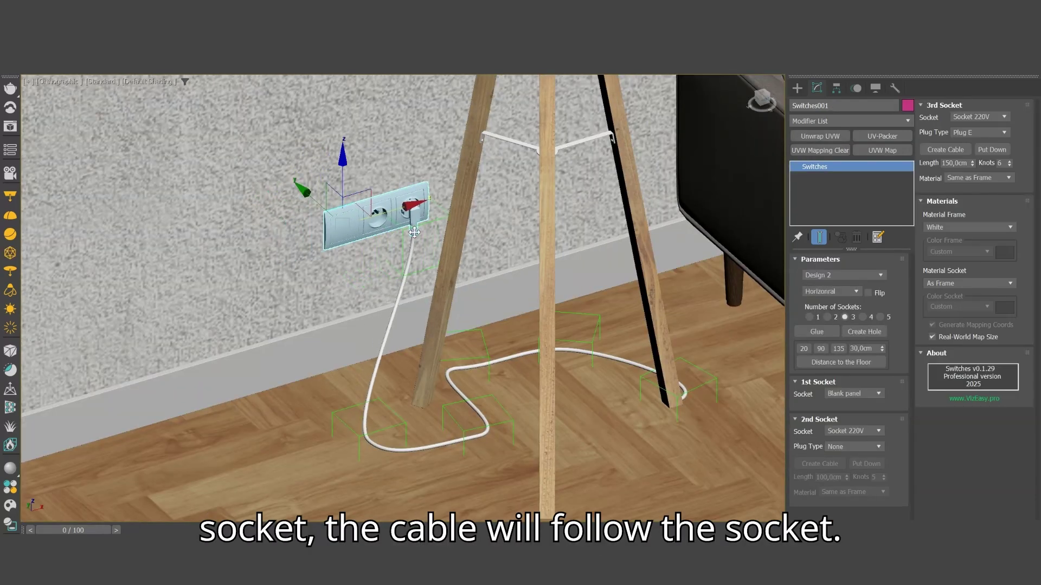
click(367, 419)
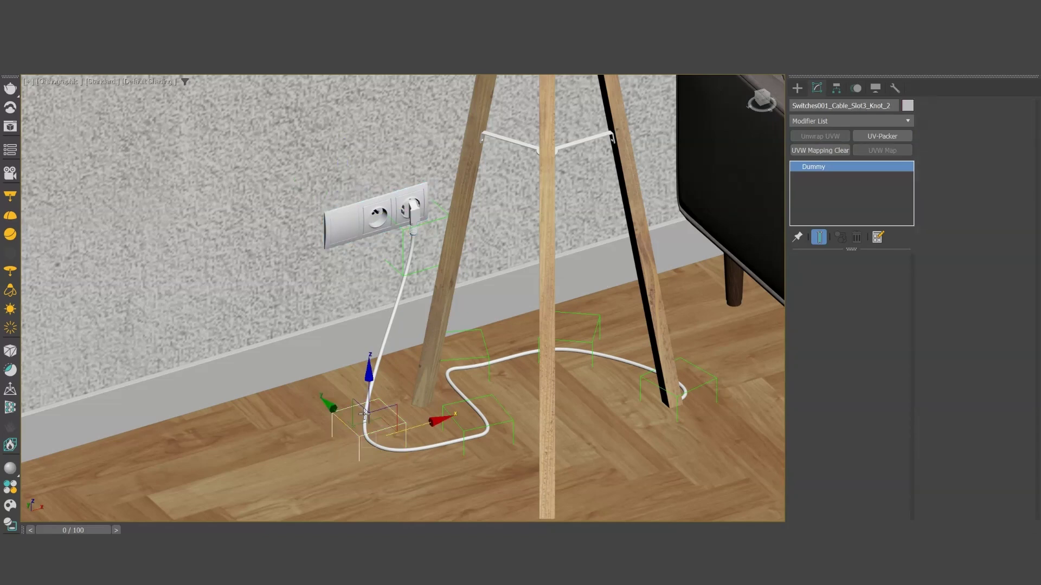
drag(367, 419, 345, 401)
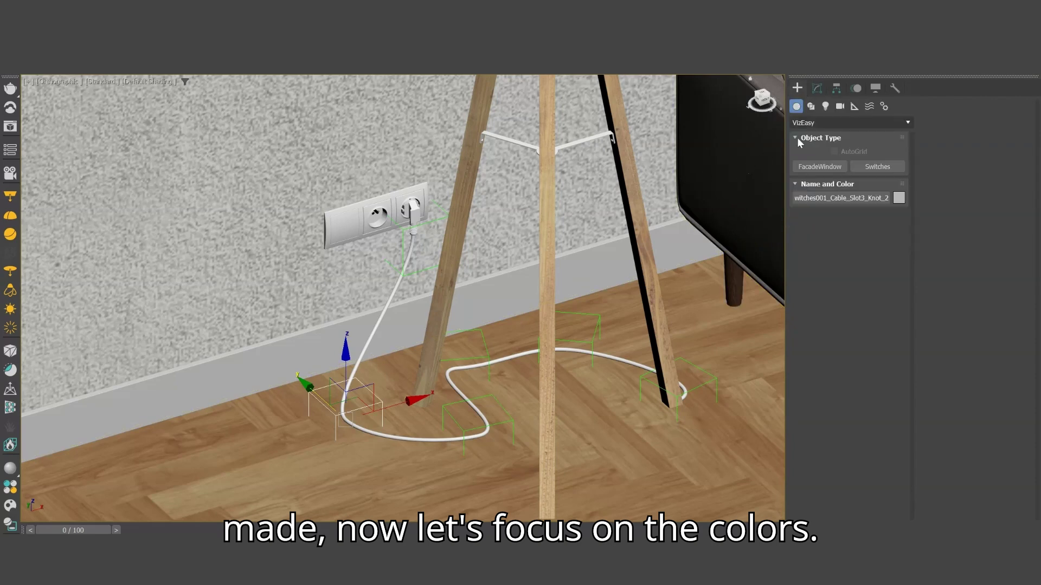
click(818, 88)
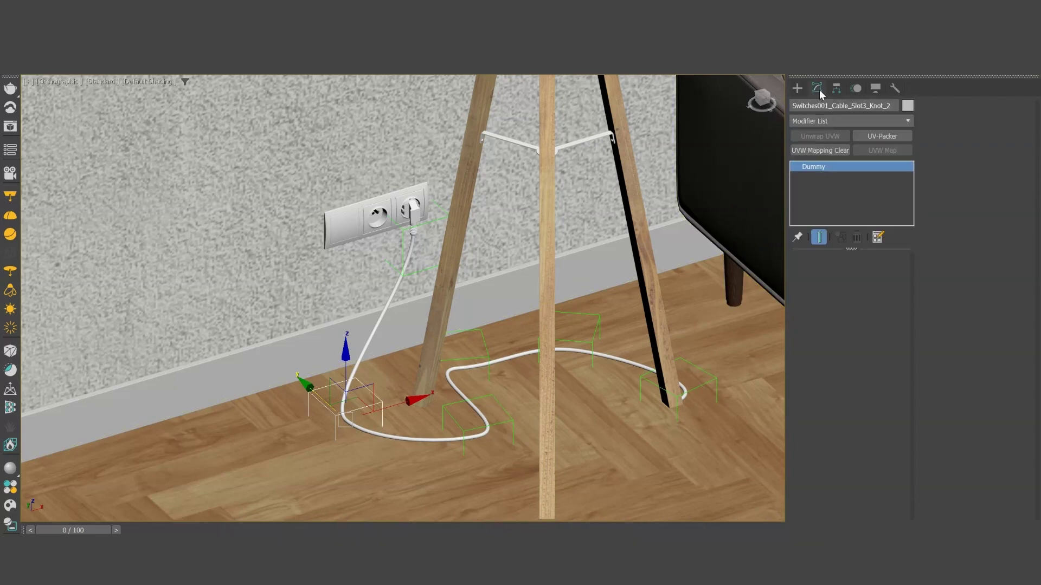
Step: Try White, Black and Gray on the third socket's cable, settling on Braided Sleeve1 W
click(361, 223)
key(z)
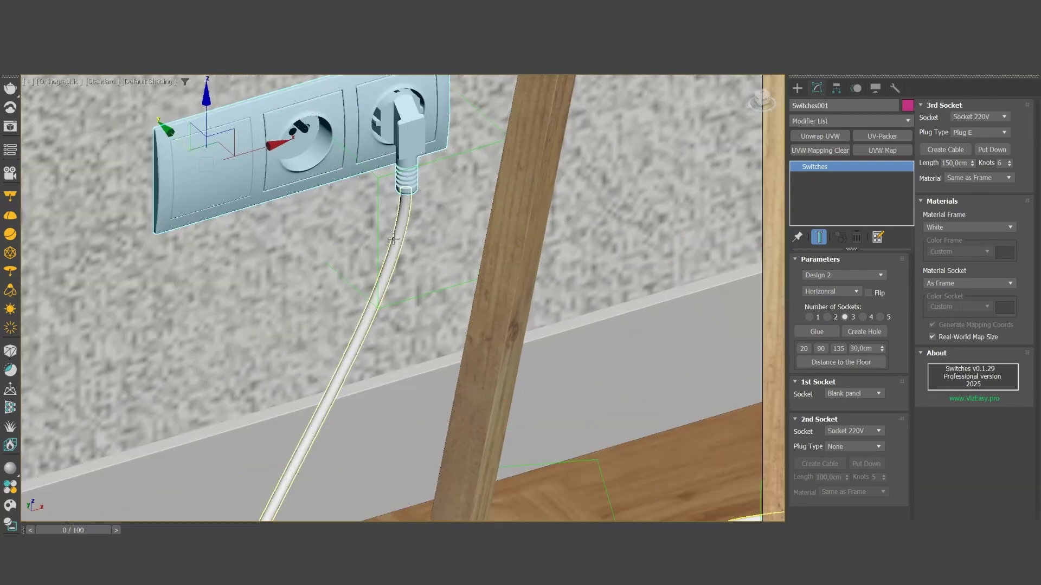
scroll(391, 237, up, 2)
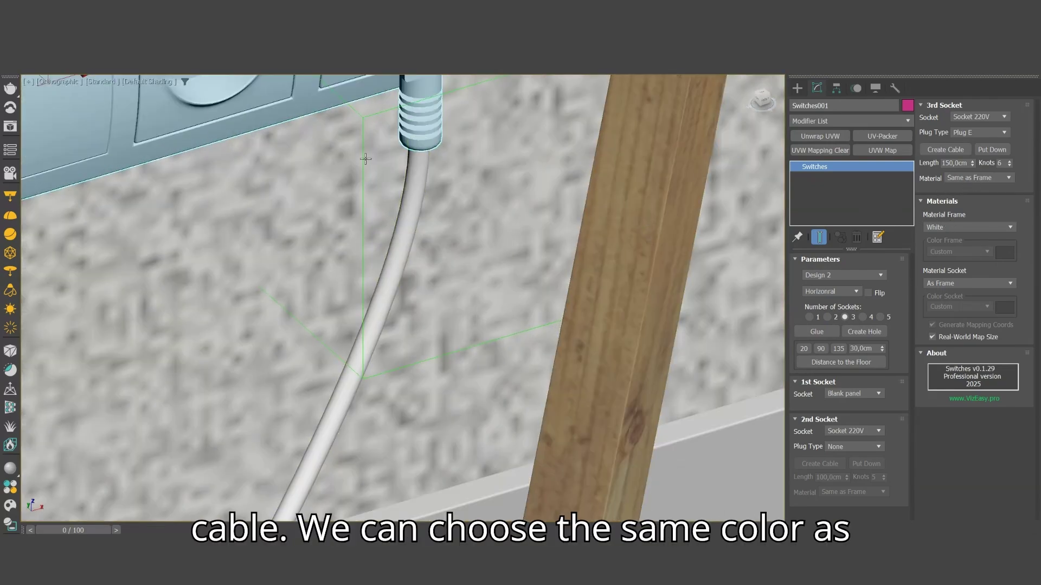
click(971, 177)
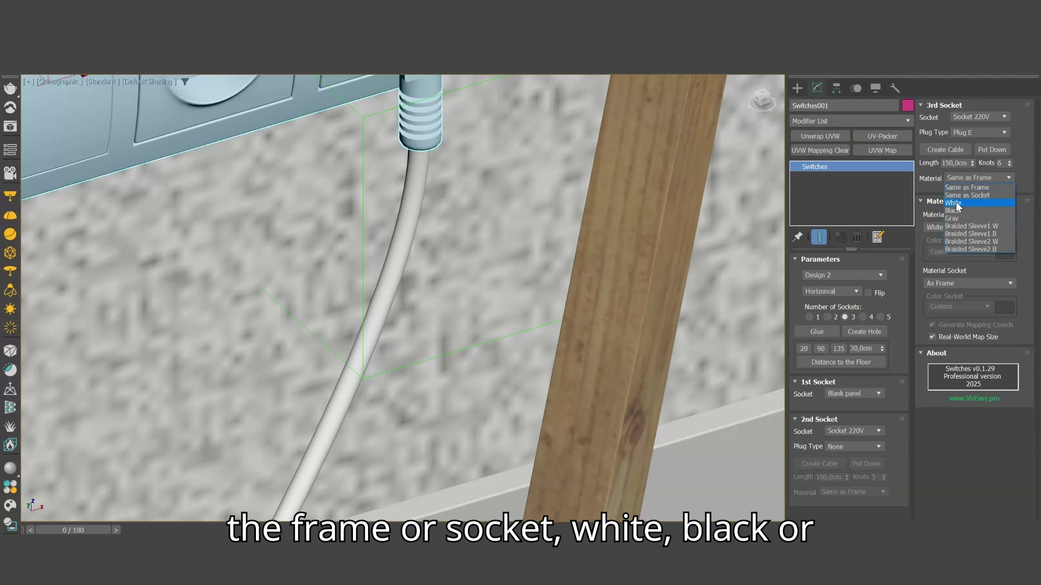
click(953, 202)
click(956, 174)
click(957, 210)
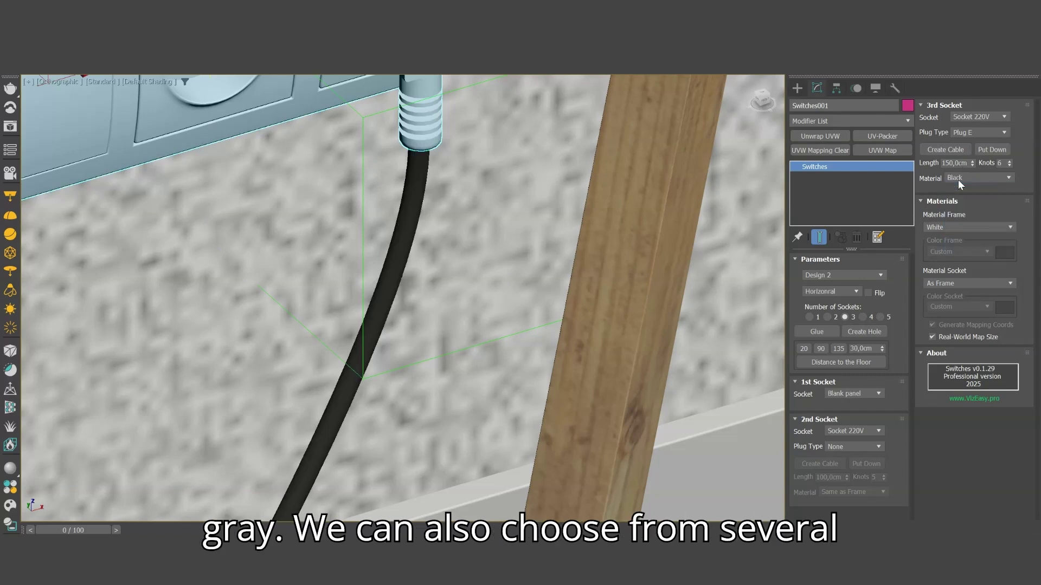
click(958, 180)
click(955, 218)
click(957, 177)
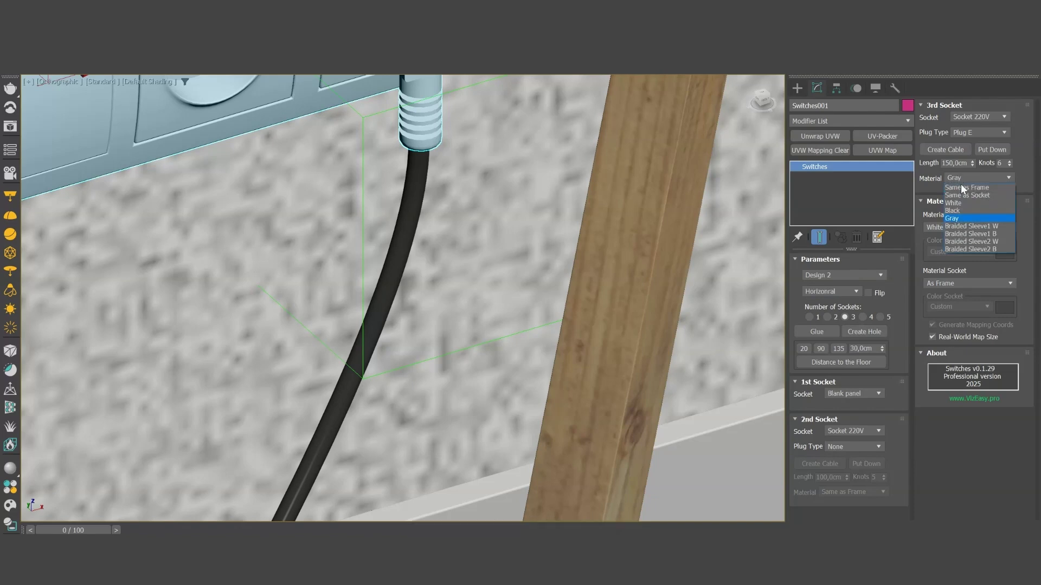
click(970, 227)
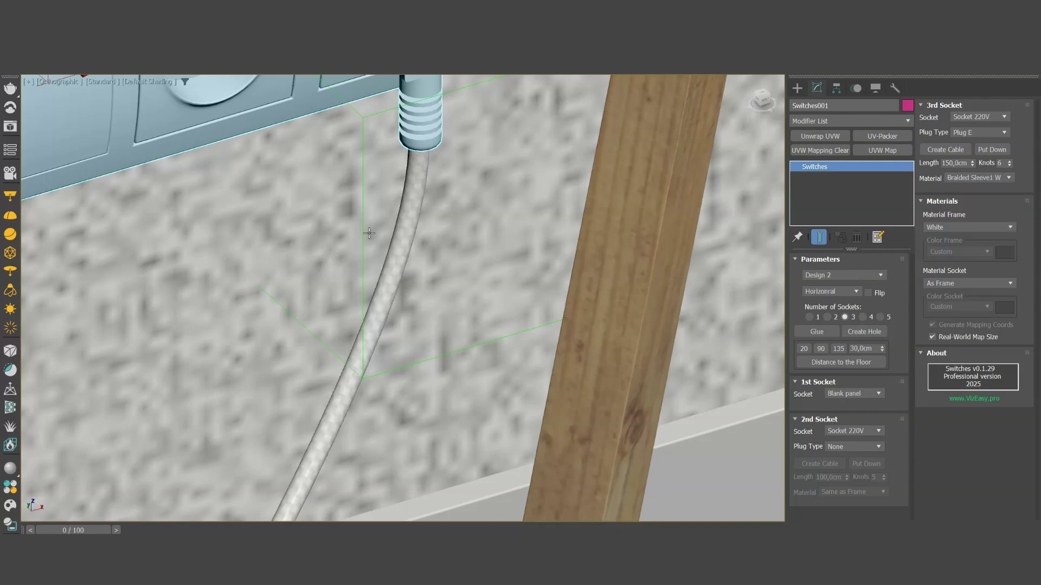
scroll(508, 236, down, 2)
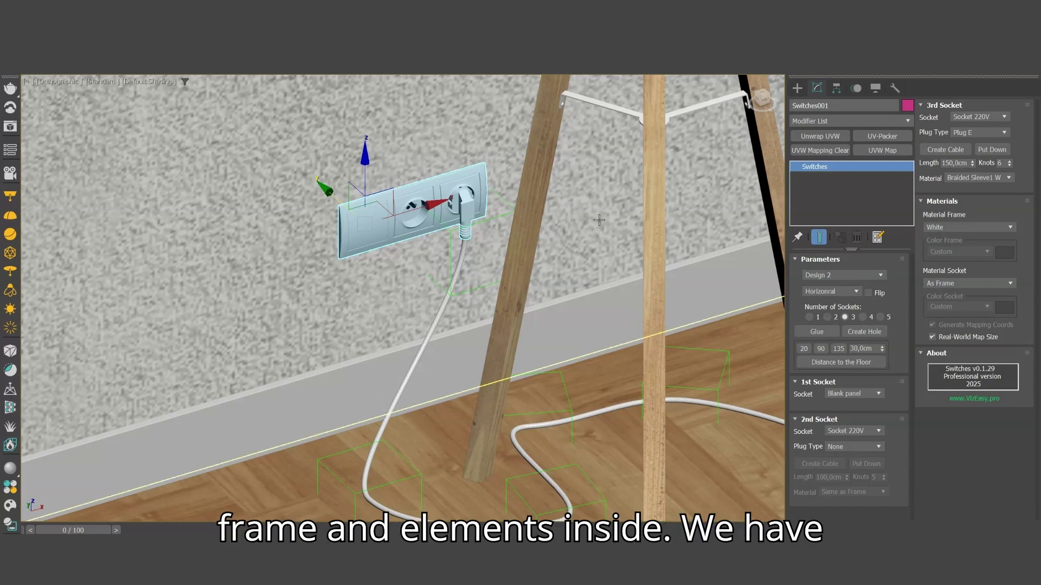
Step: Set the frame material to Gold after trying Color, and the socket material to White
scroll(722, 240, up, 5)
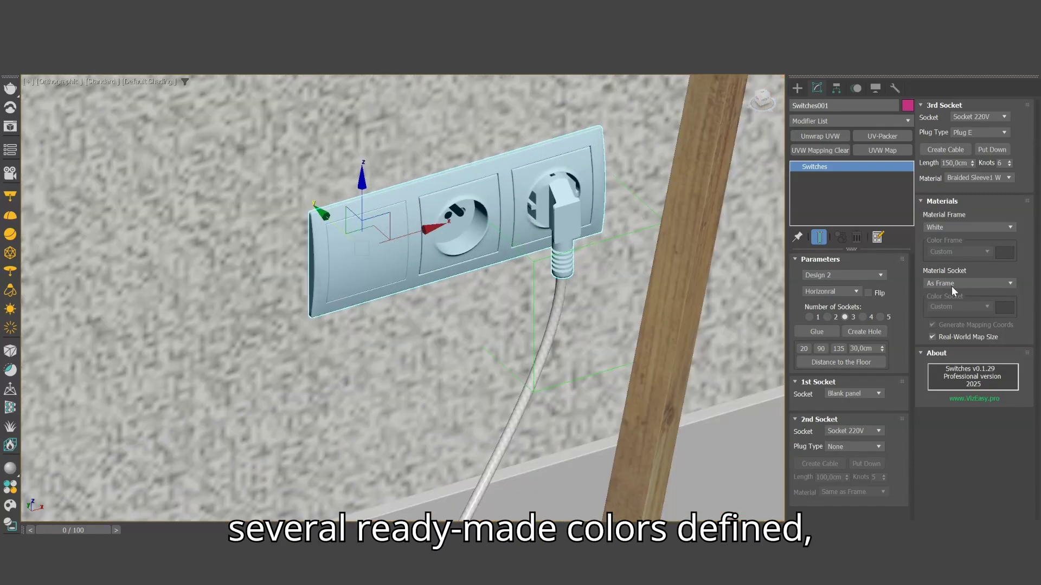
click(947, 226)
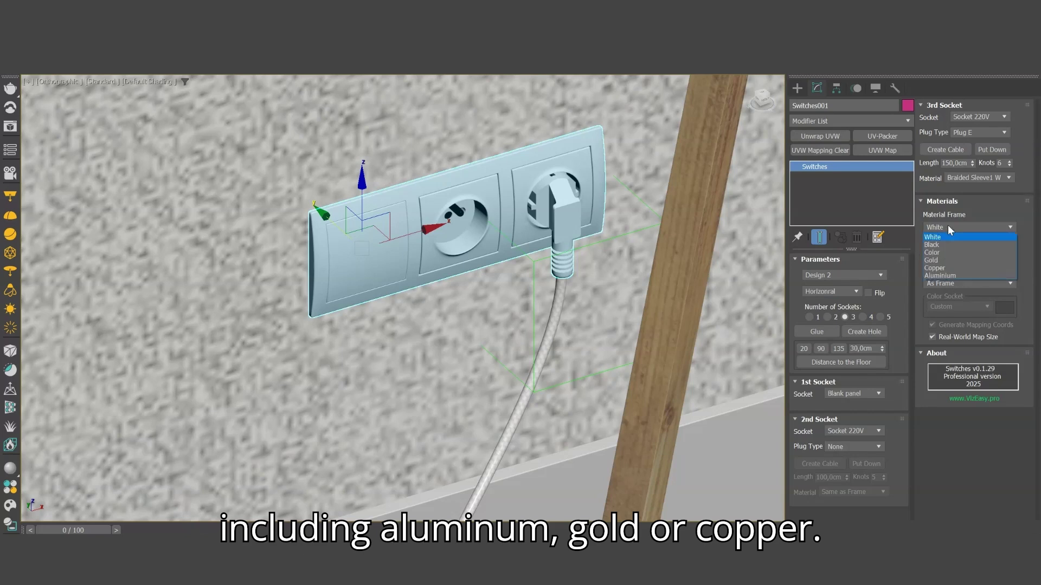
click(936, 256)
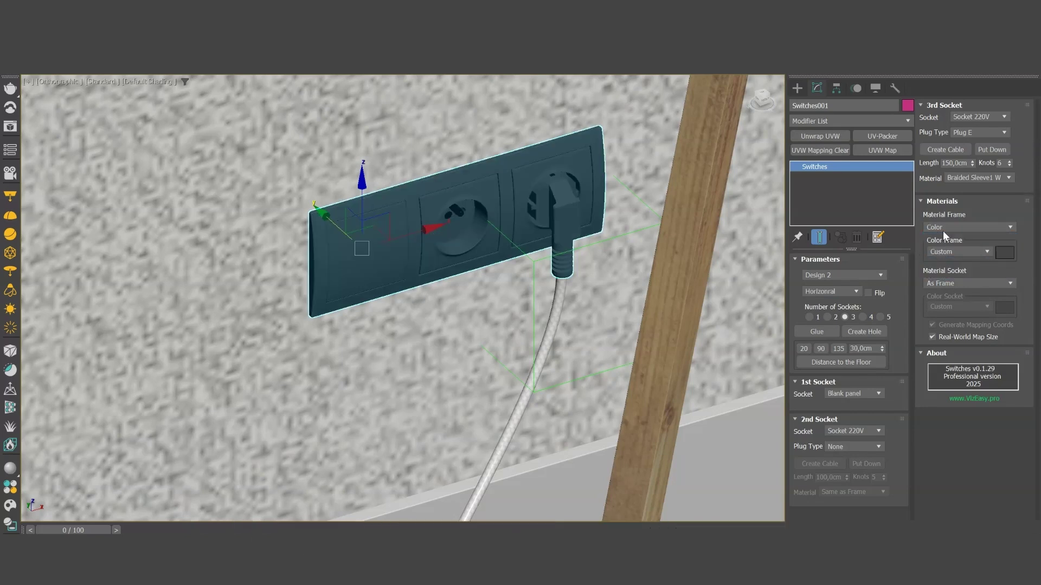
click(943, 228)
click(941, 261)
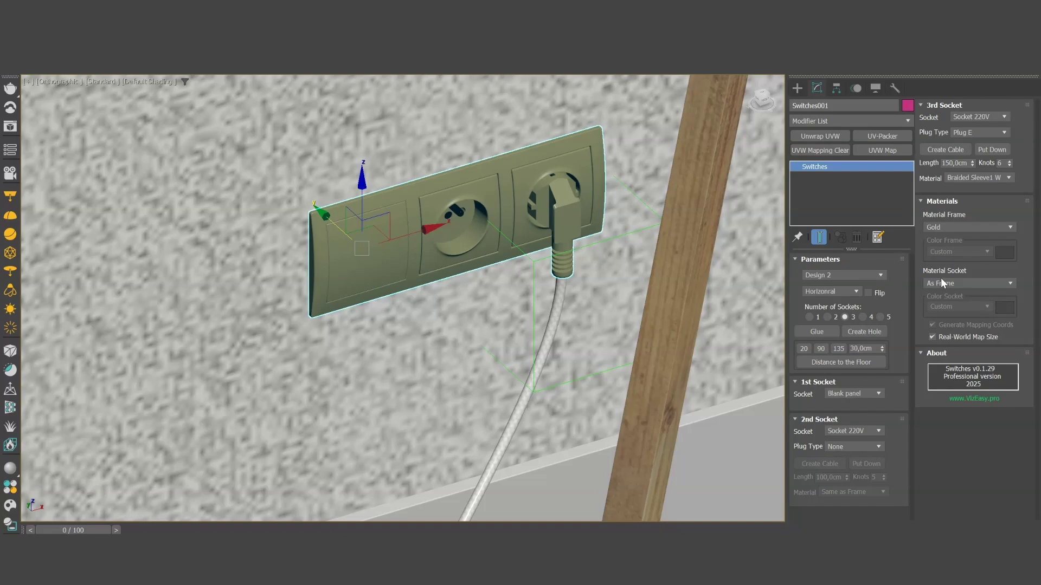
click(942, 283)
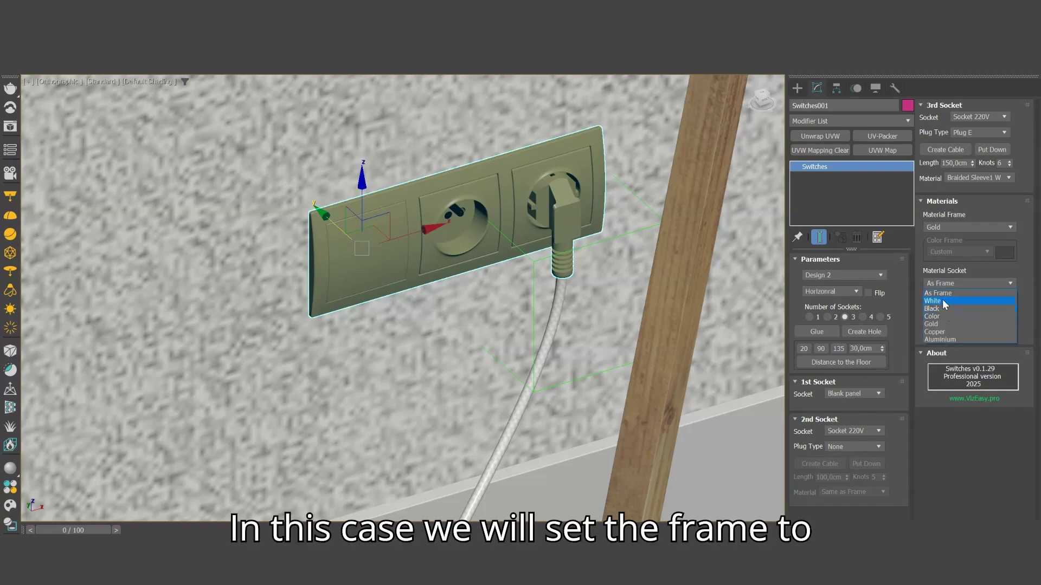
click(943, 300)
scroll(614, 253, down, 10)
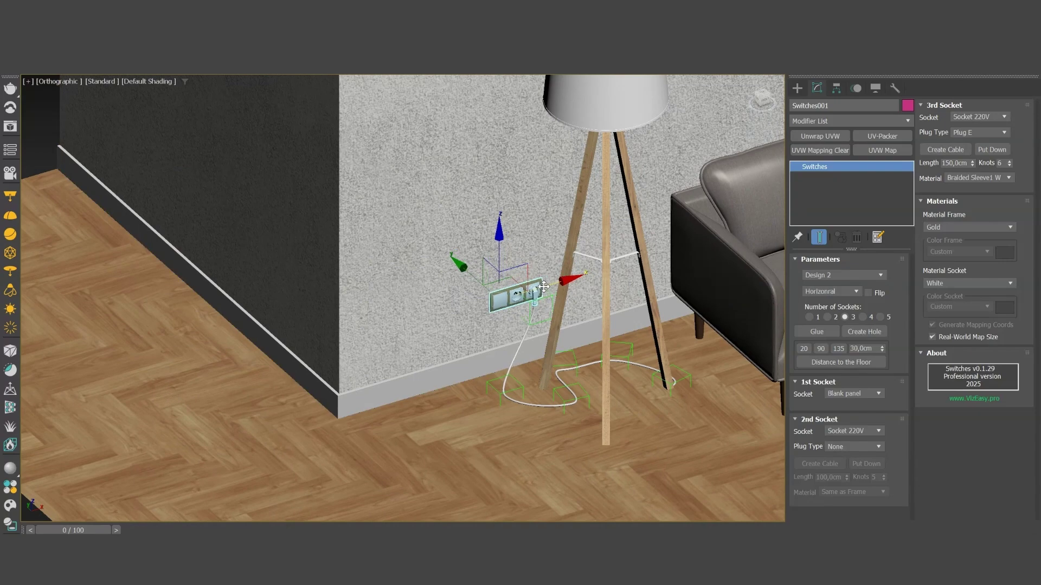
scroll(597, 175, down, 3)
scroll(569, 260, down, 4)
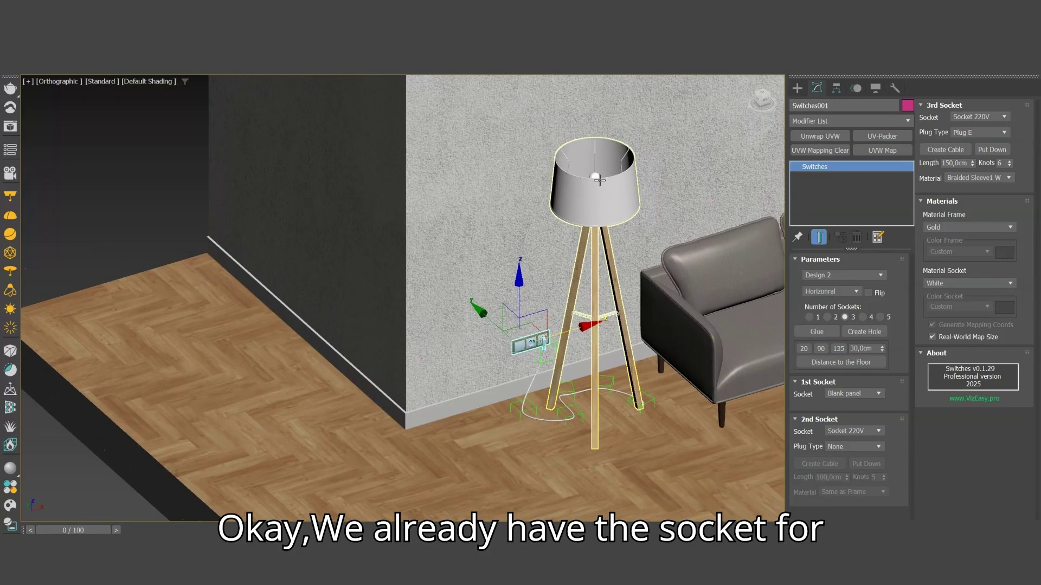
scroll(546, 349, up, 3)
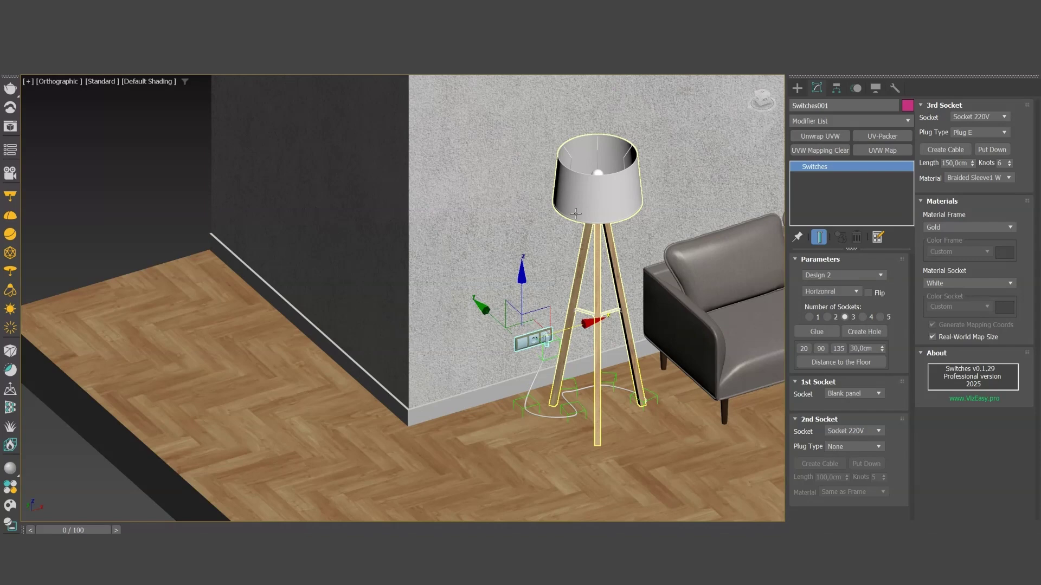
middle_drag(495, 314, 517, 388)
Step: Place a new VizEasy switch on the wall as a vertical five-gang panel at 135 cm height
click(797, 87)
click(872, 167)
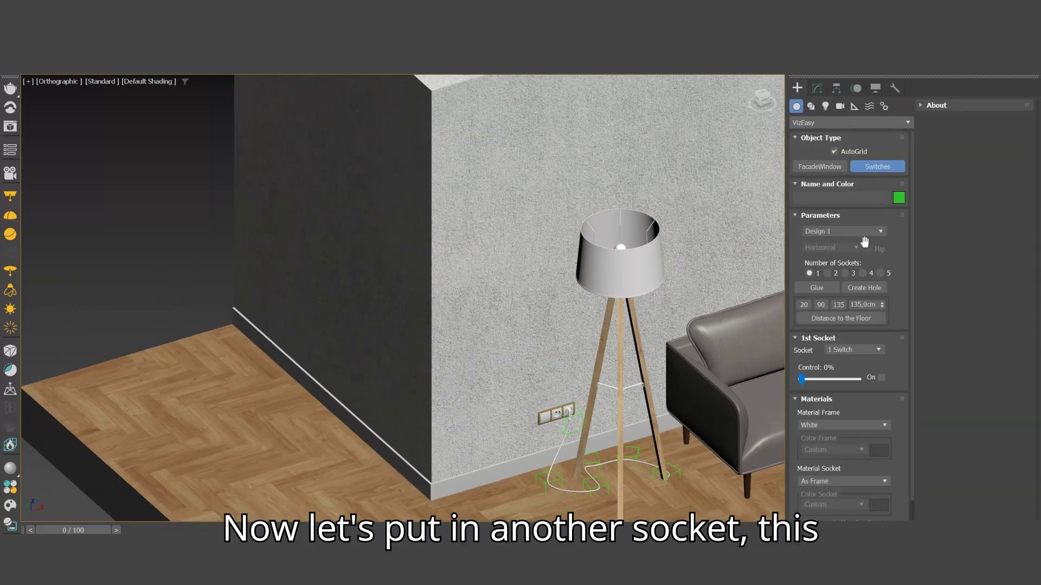
click(461, 274)
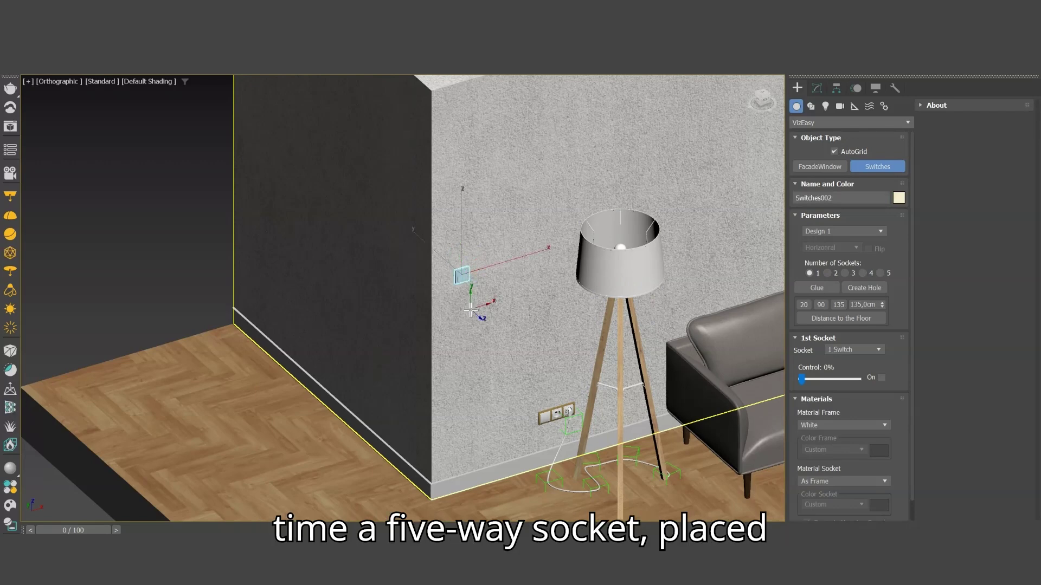
click(880, 273)
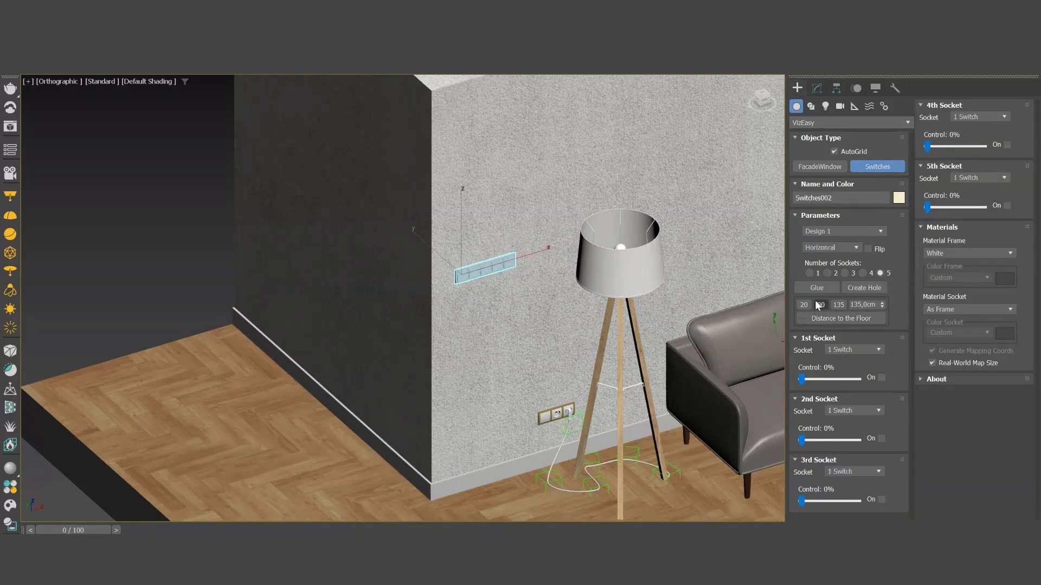
click(842, 248)
click(834, 257)
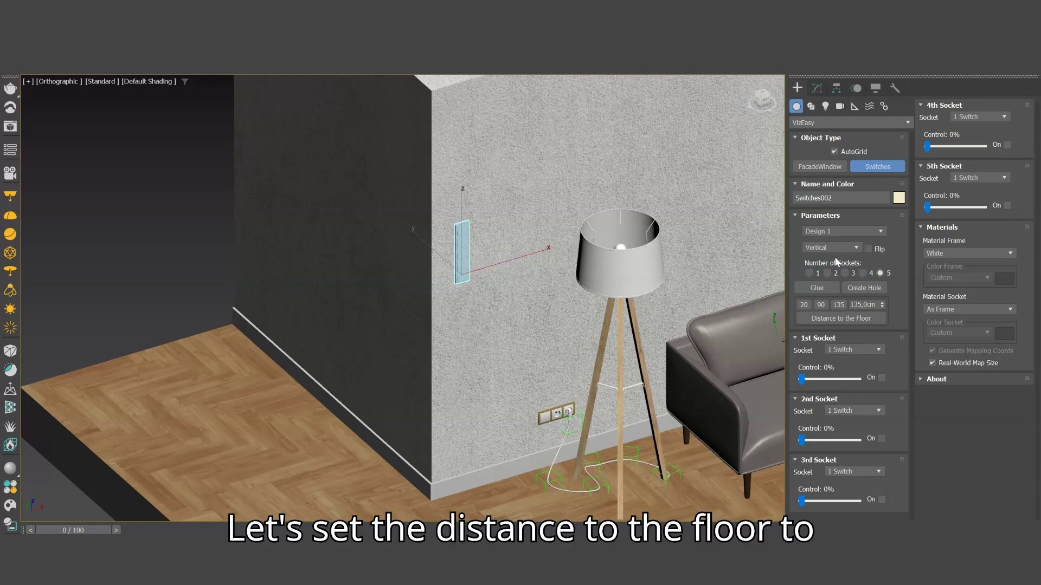
click(839, 319)
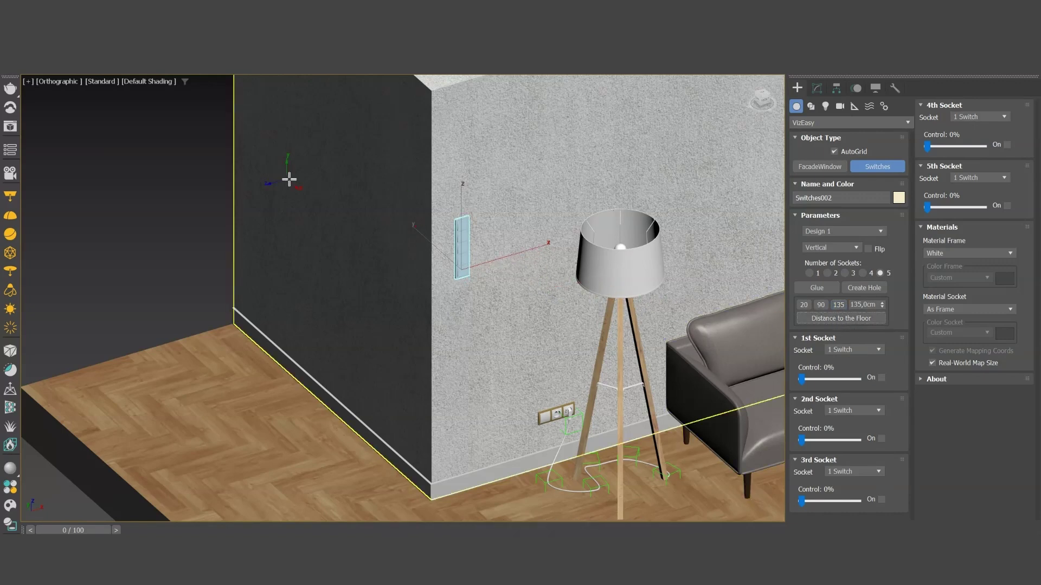
Step: Give Switches002 Design 3 and turn its first single switch on at 100% Control
scroll(441, 230, up, 5)
click(832, 233)
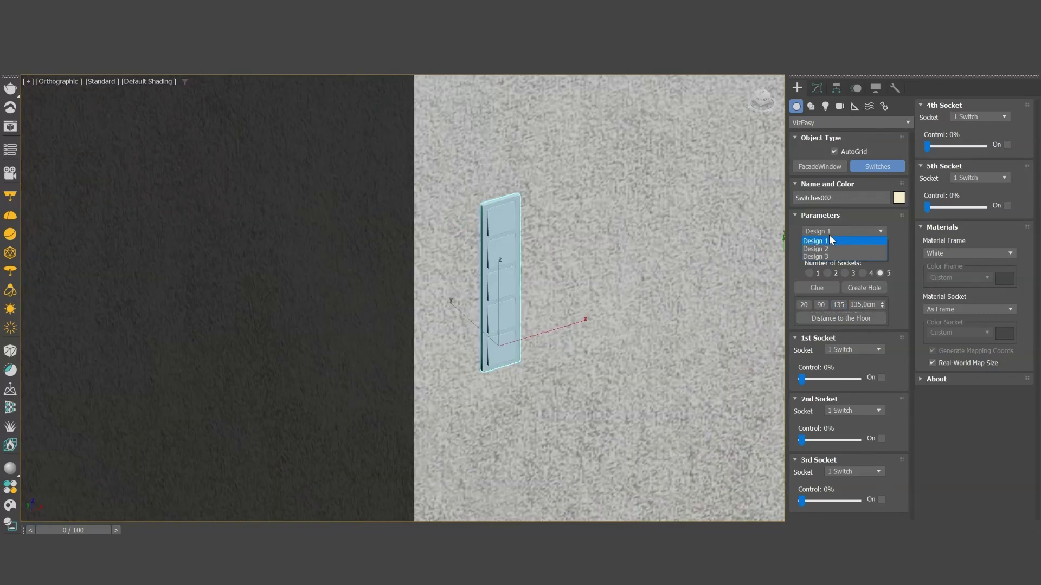
click(825, 257)
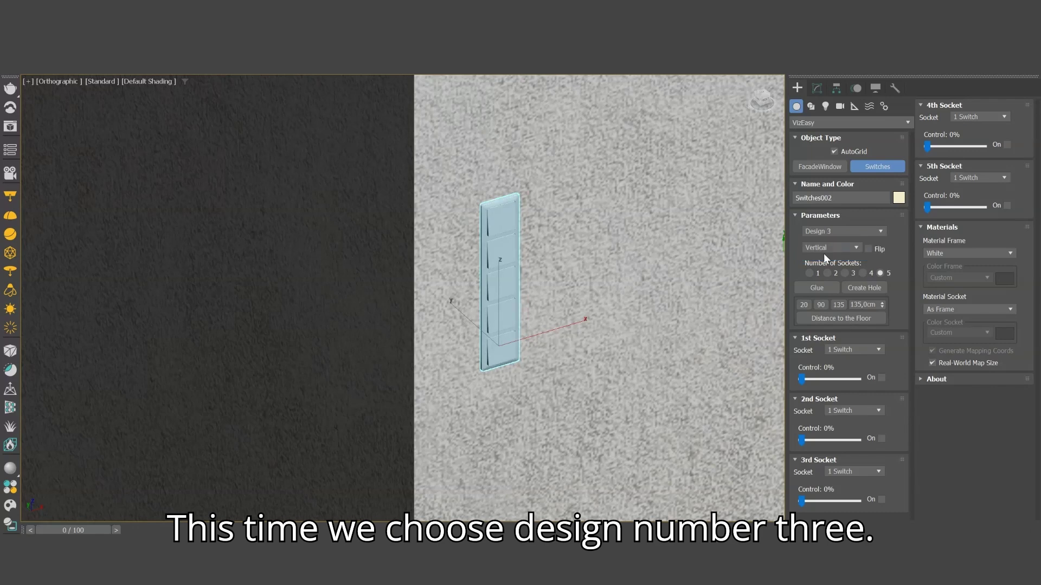
click(840, 351)
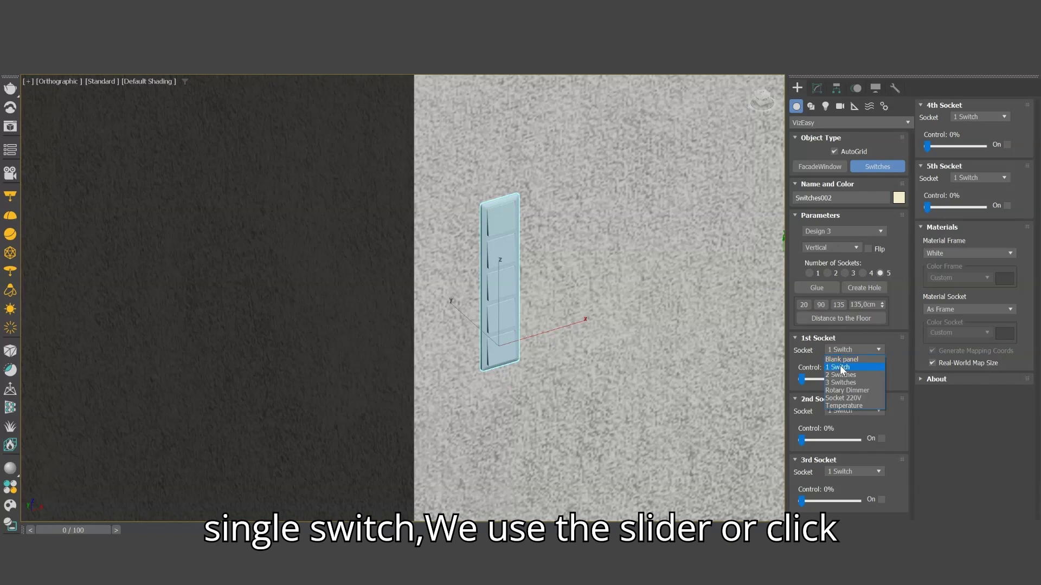
click(841, 368)
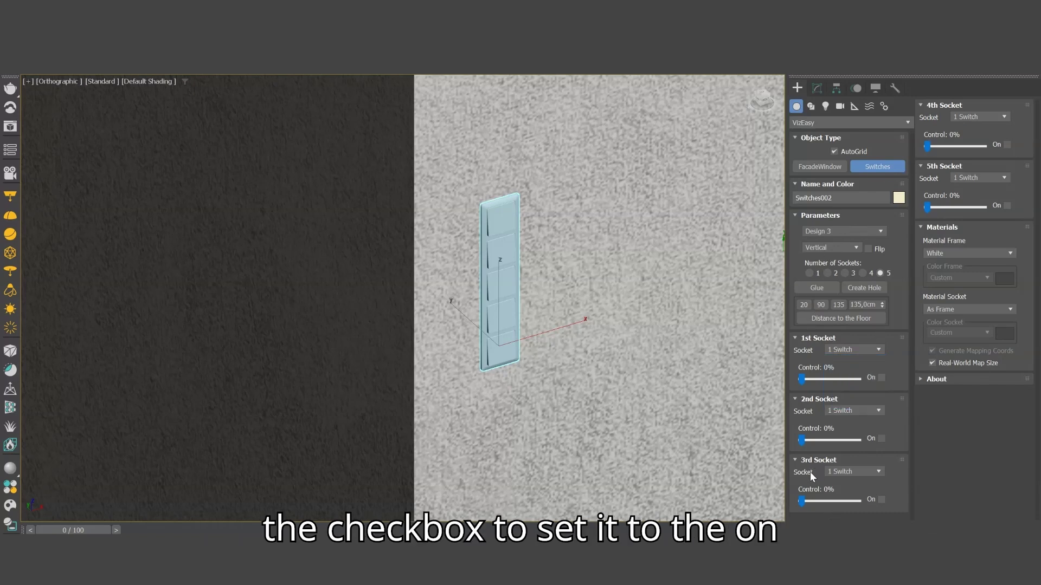
drag(801, 378, 889, 379)
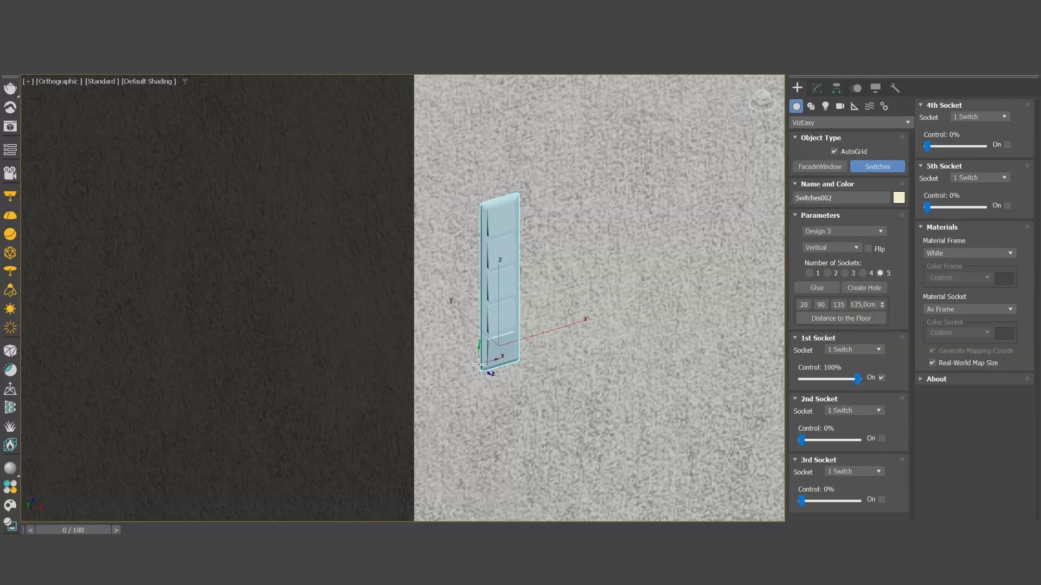
scroll(479, 366, up, 3)
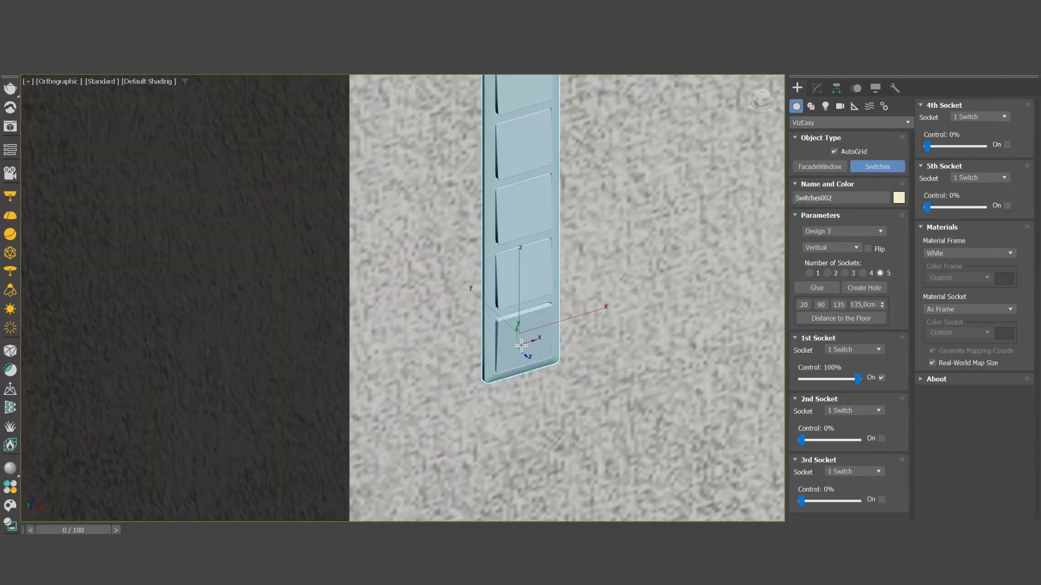
Step: Make the second socket 2 Switches with Control Left On
click(839, 411)
click(839, 437)
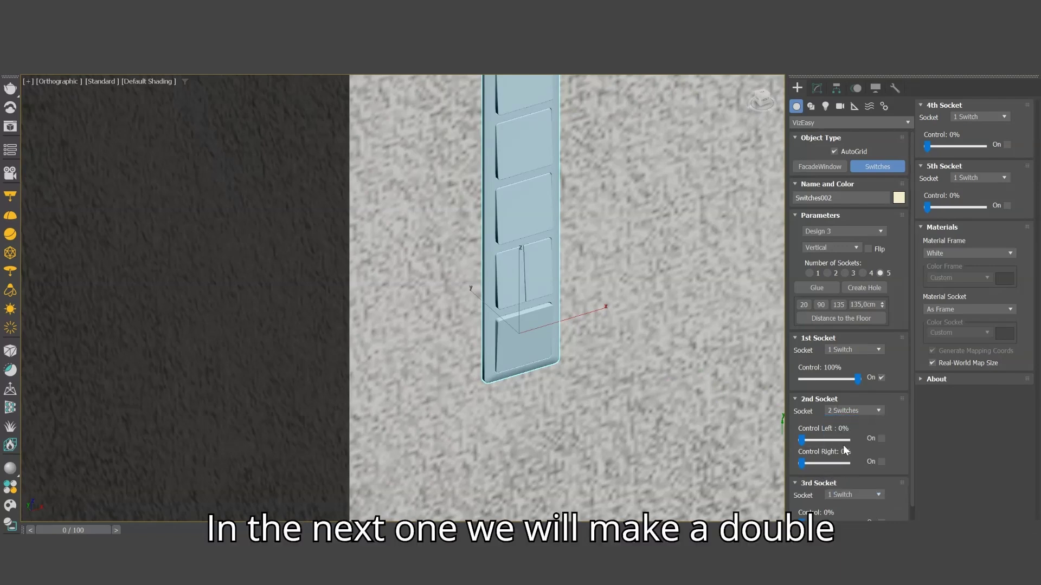
click(881, 438)
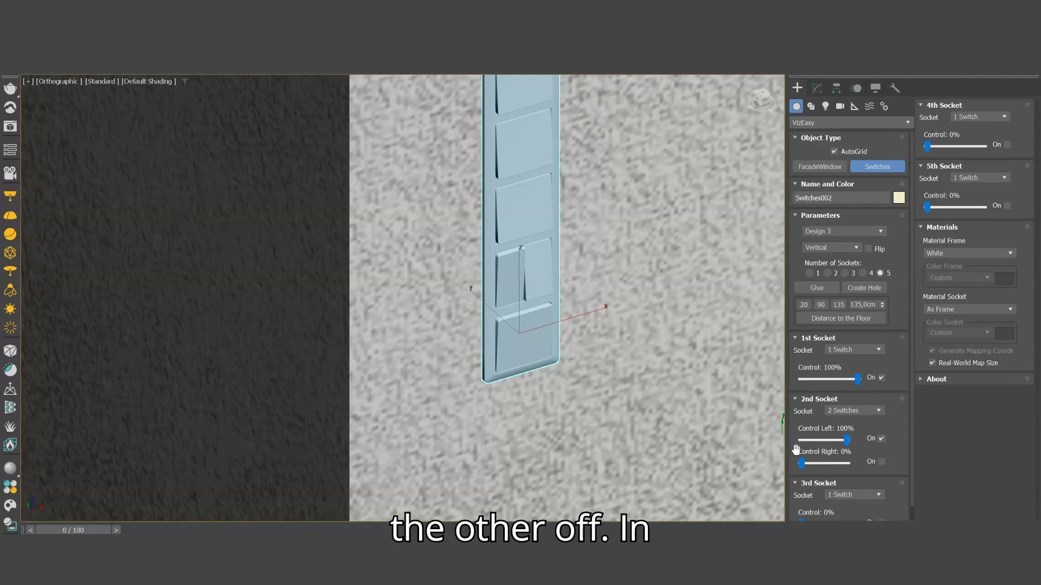
Step: Make the third socket 3 Switches with Control Left and Control Right On
scroll(796, 458, down, 1)
click(877, 480)
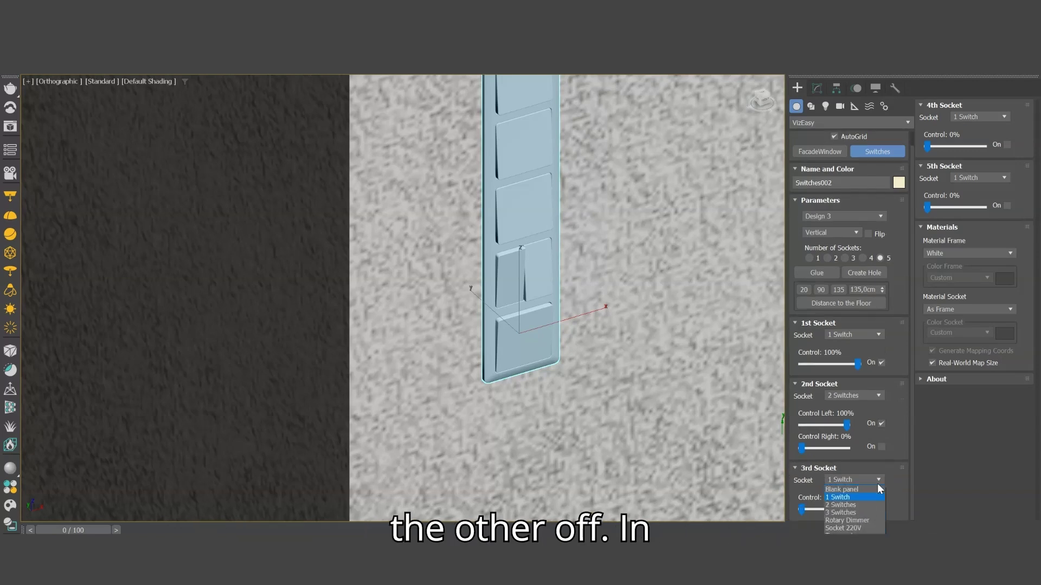
click(864, 512)
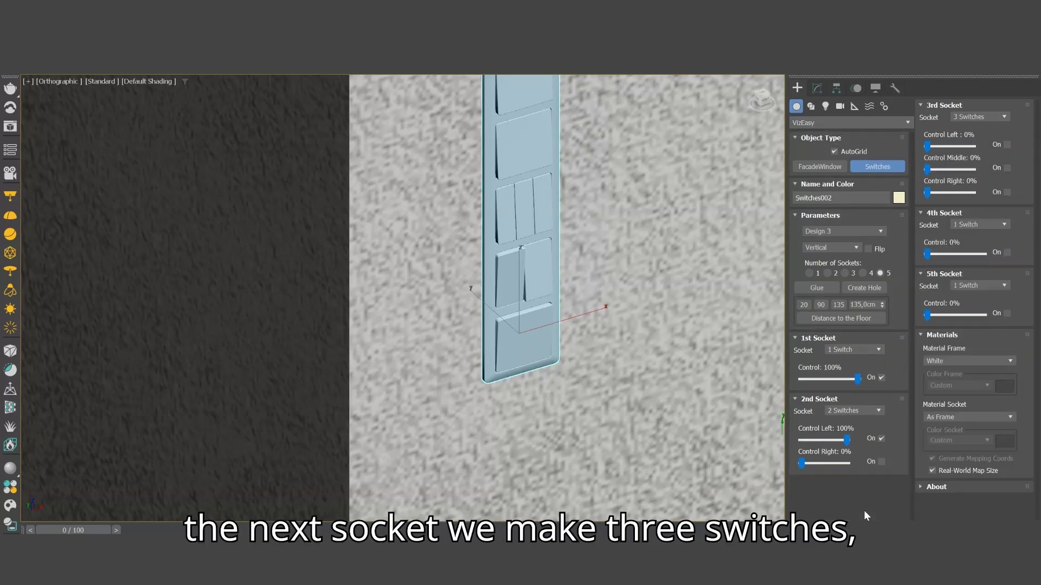
click(1006, 145)
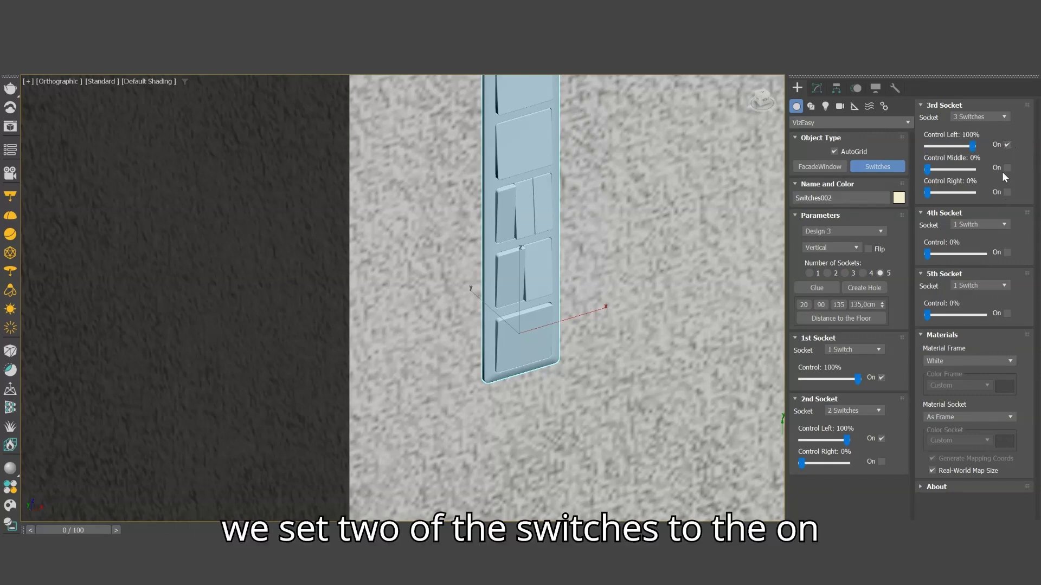
click(1006, 192)
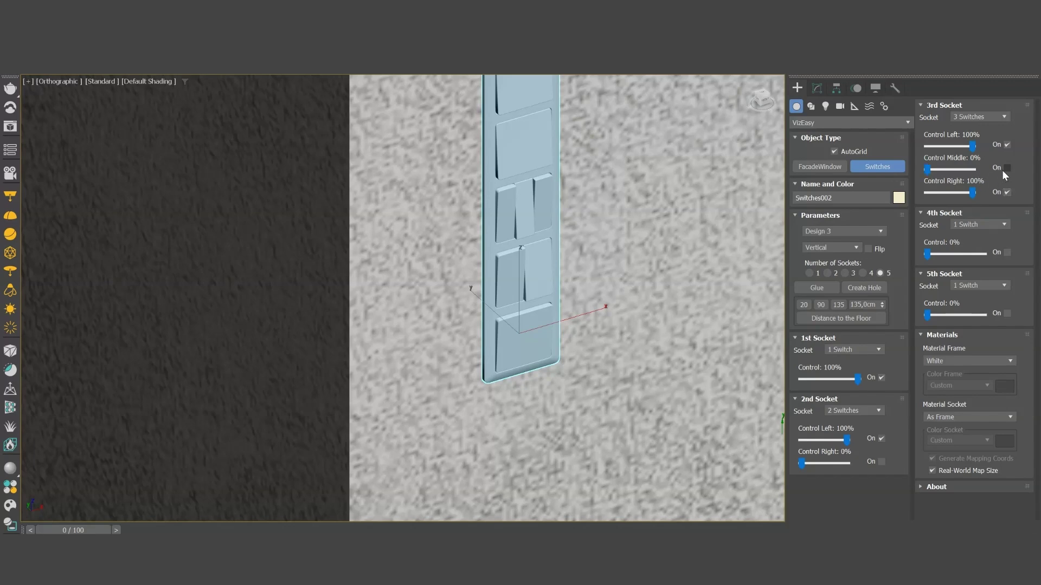
Step: Make the fourth socket a Rotary Dimmer and turn its knob to 42%
click(977, 223)
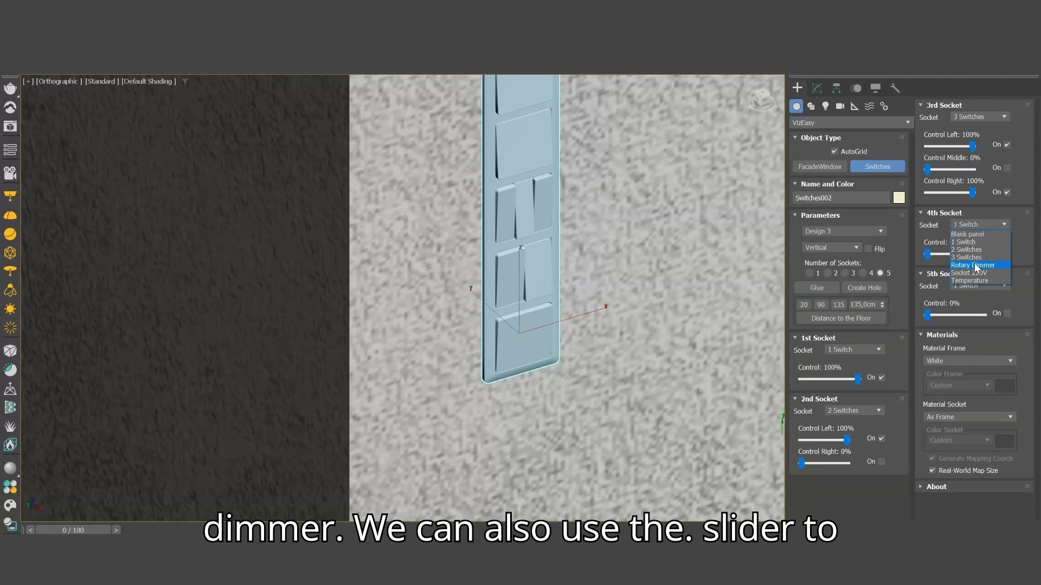
click(974, 264)
key(z)
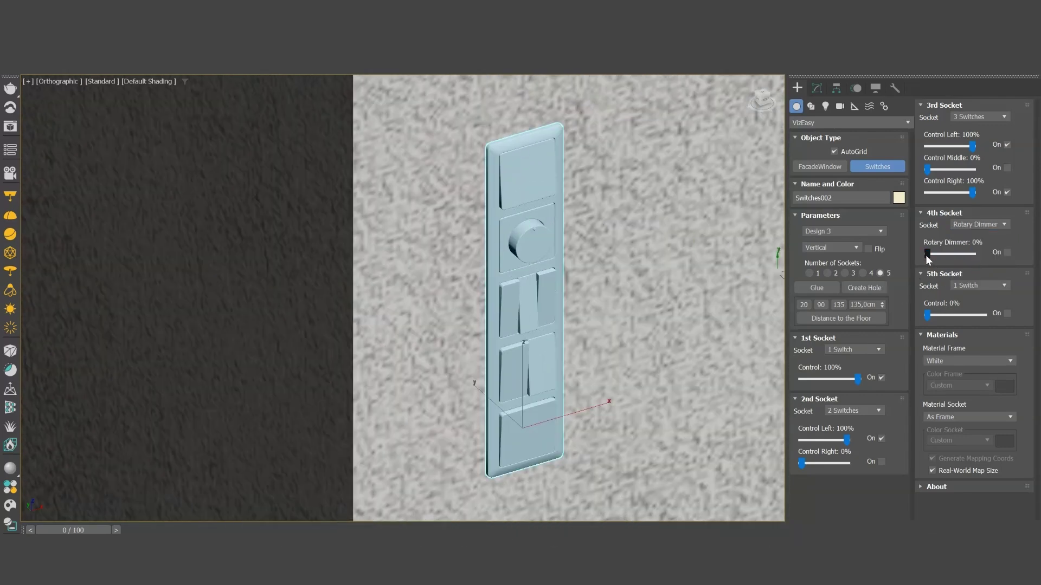
drag(927, 254, 971, 258)
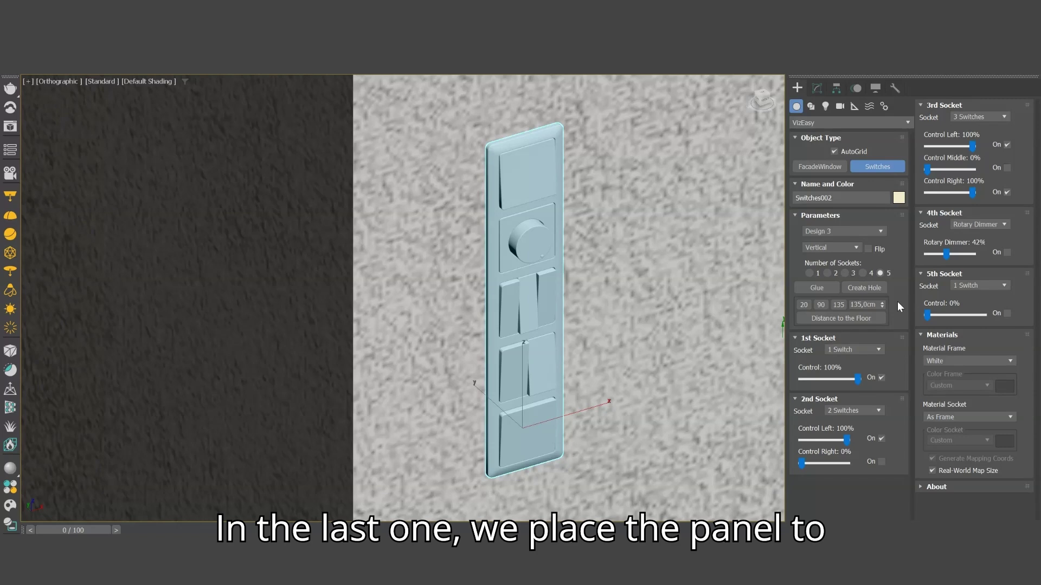
Step: Make the fifth socket a Temperature display and toggle its On switch off and back on
click(972, 286)
click(969, 341)
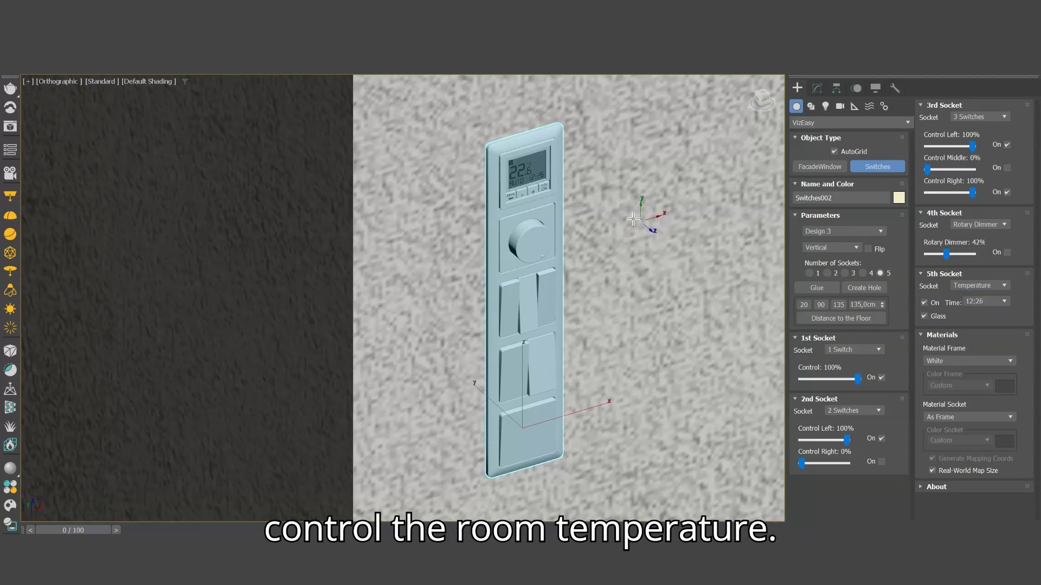
scroll(455, 152, up, 2)
scroll(496, 151, up, 2)
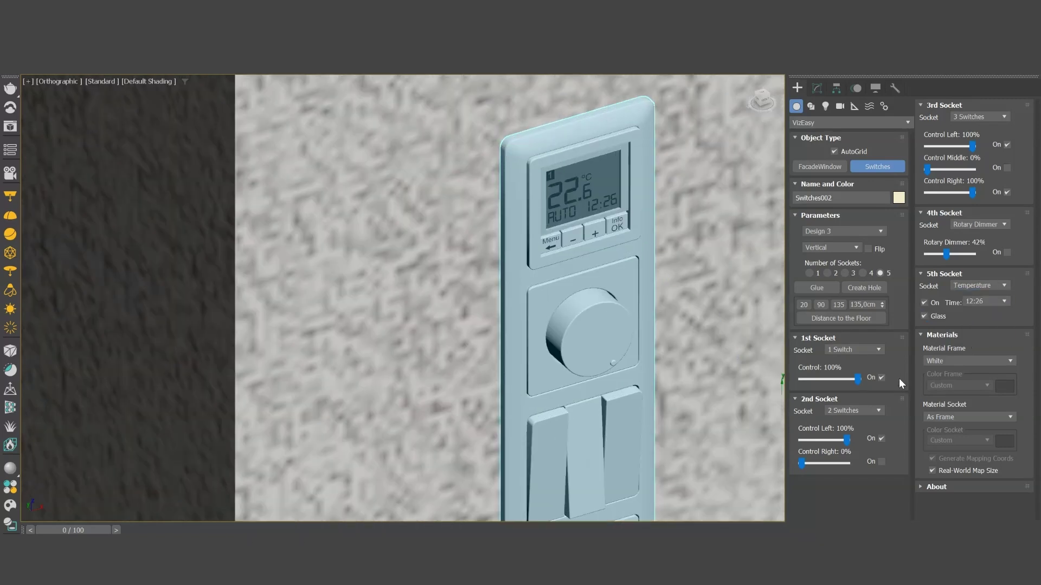
click(924, 302)
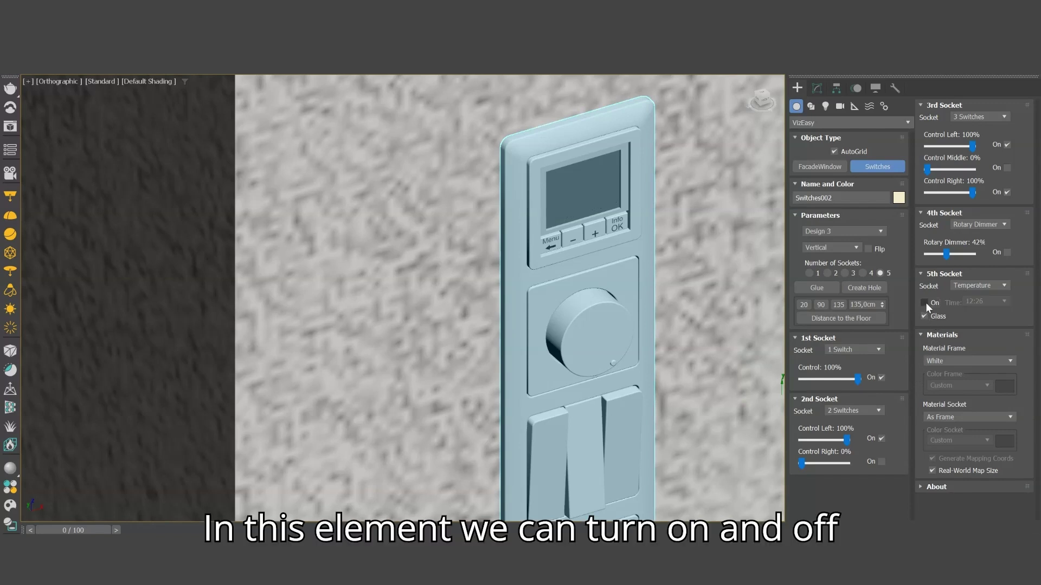
click(924, 303)
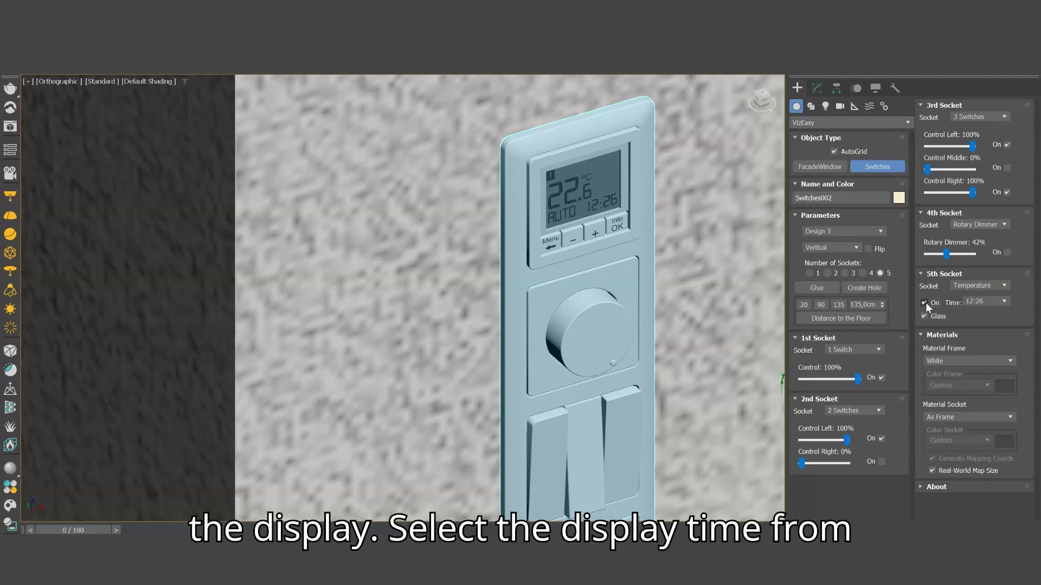
Step: Try the 08:15, 12:26 and 20:49 Time presets on the thermostat display
click(981, 301)
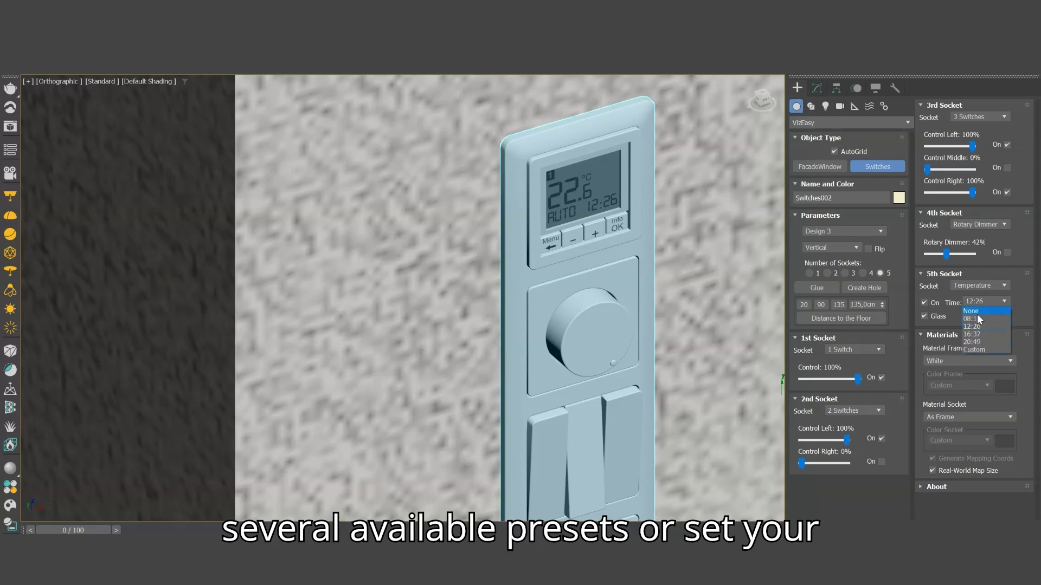
click(976, 319)
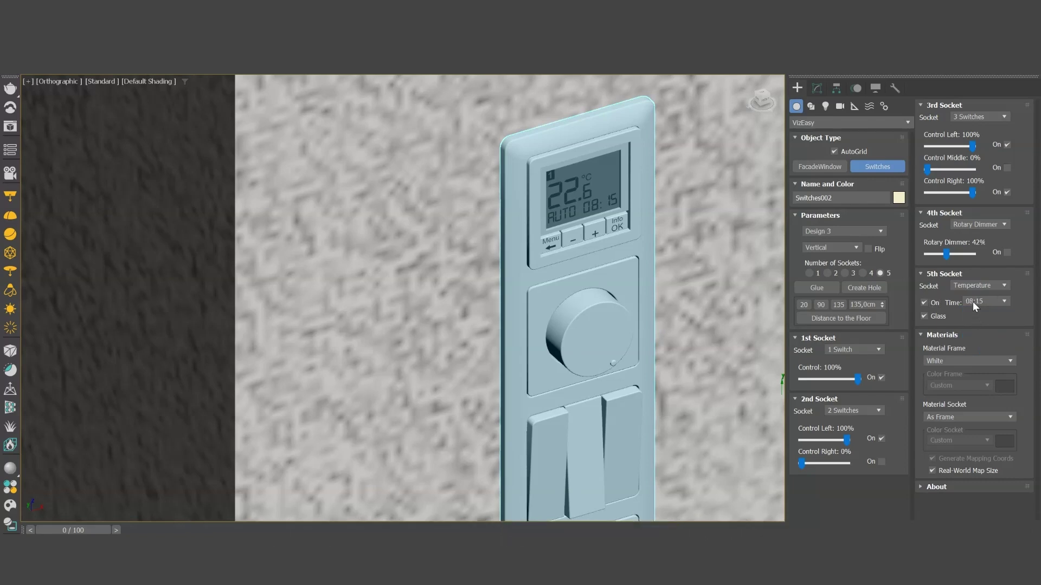
click(972, 301)
click(971, 326)
click(971, 303)
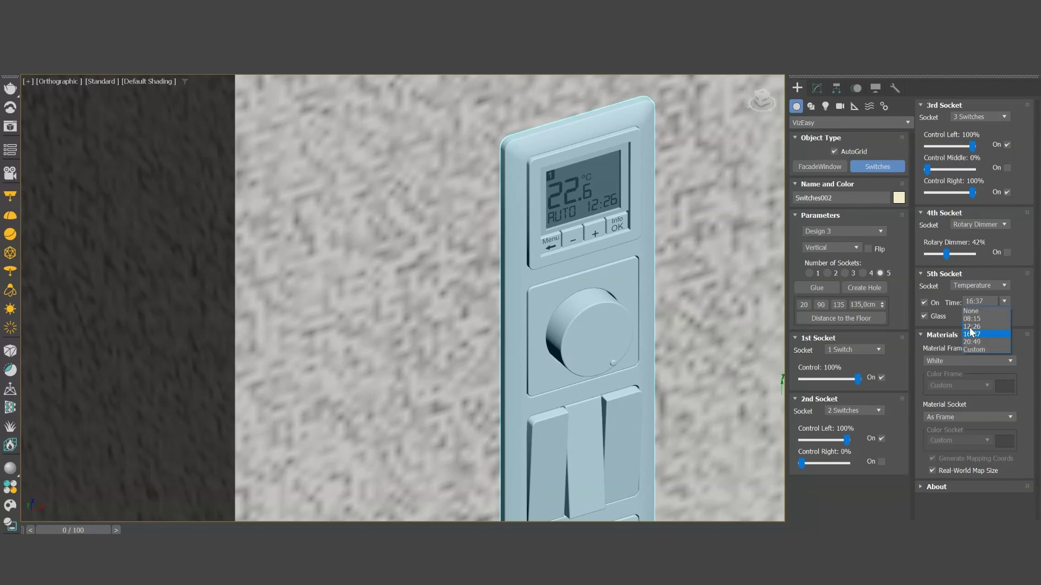
click(973, 302)
click(972, 301)
click(972, 342)
Step: Set the thermostat's Time to Custom with the spinners at 20:33
click(976, 301)
click(971, 350)
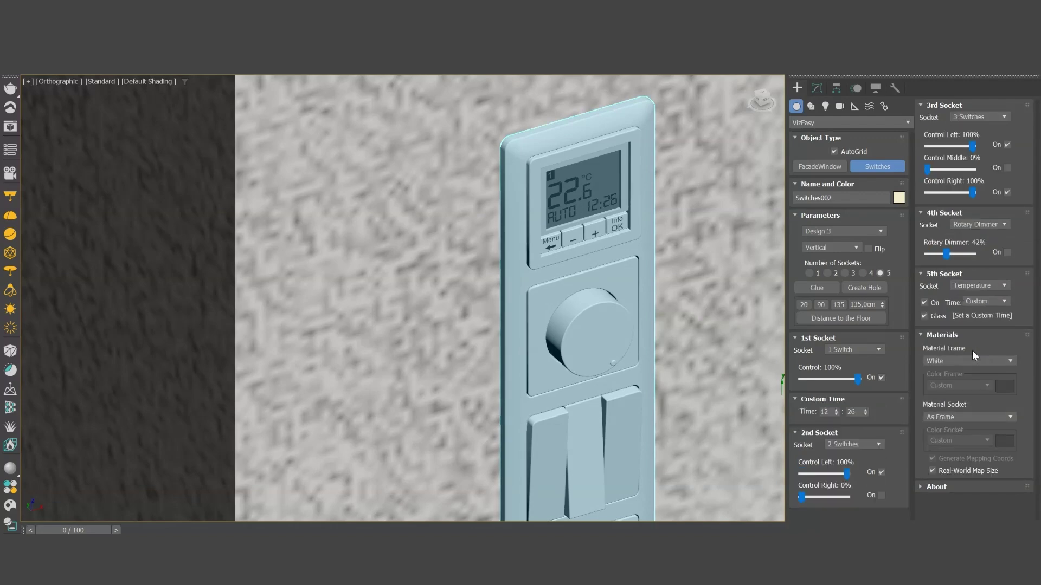
click(836, 409)
click(836, 409)
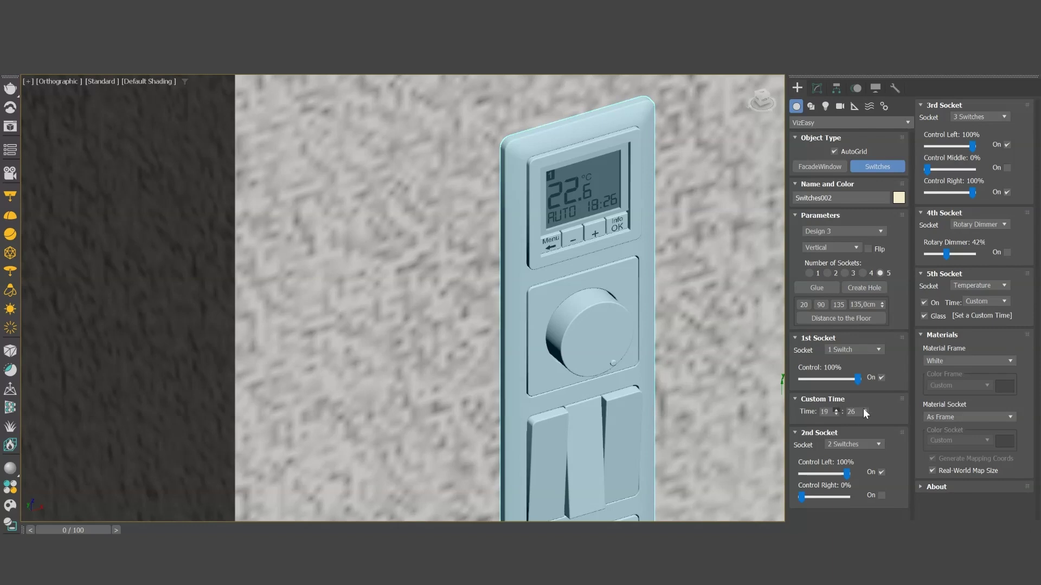
click(864, 411)
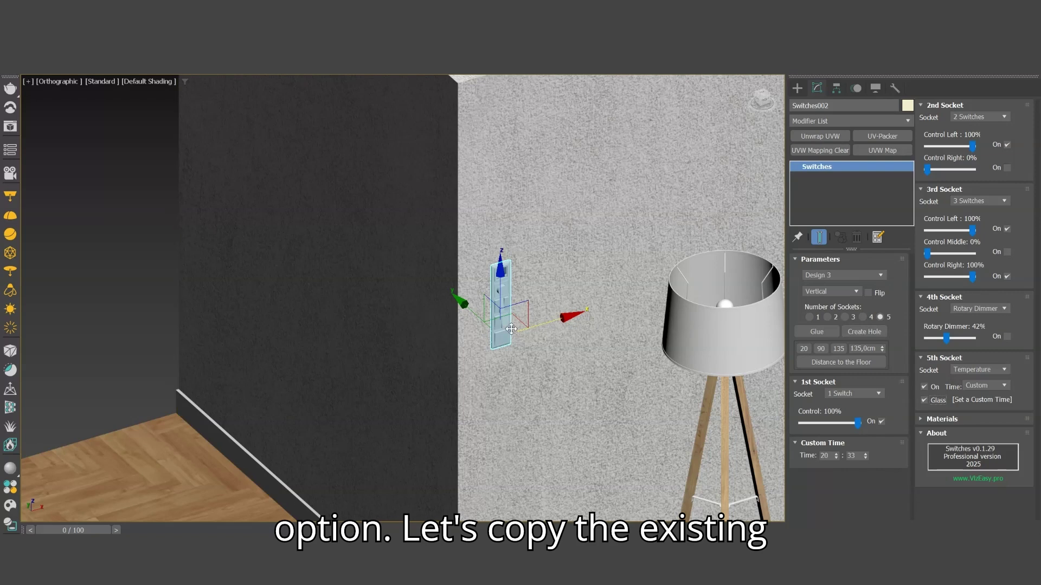
Step: Clone the panel as Switches003, rotate it -70° about Z, and move it toward the left wall
shift+drag(511, 329, 430, 347)
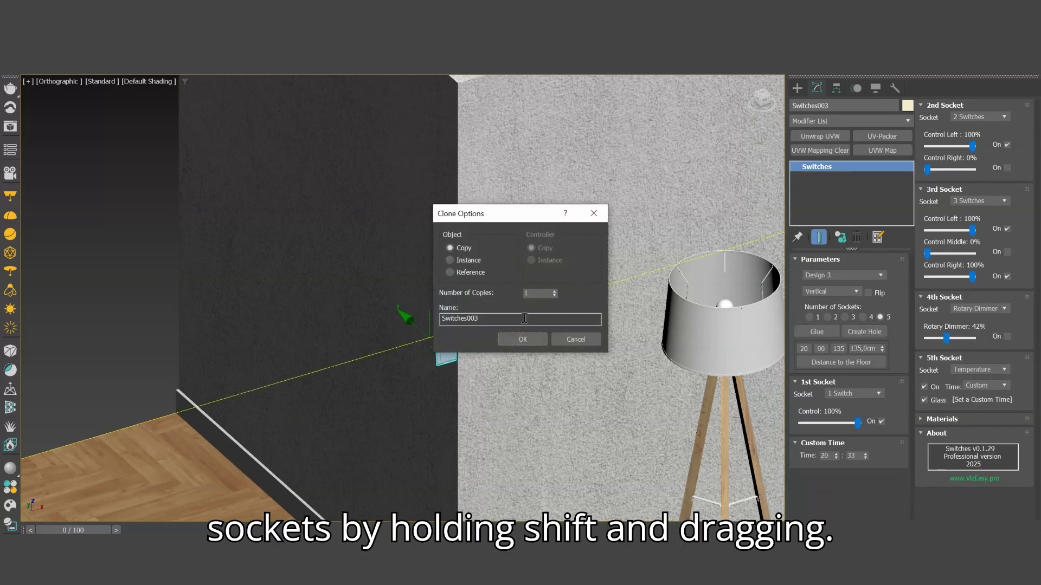
click(522, 340)
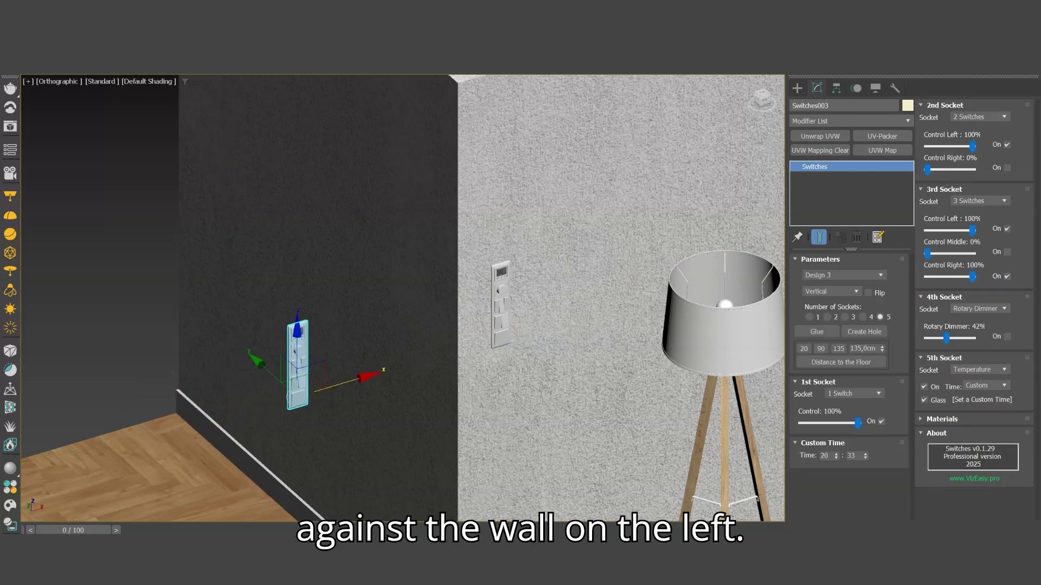
key(e)
drag(309, 432, 269, 429)
key(w)
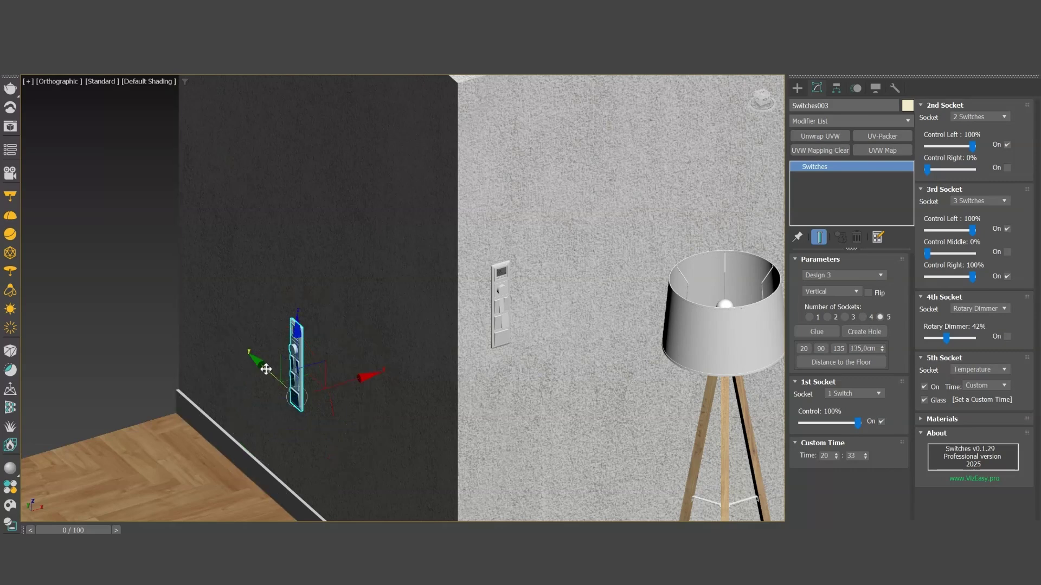
drag(265, 370, 230, 340)
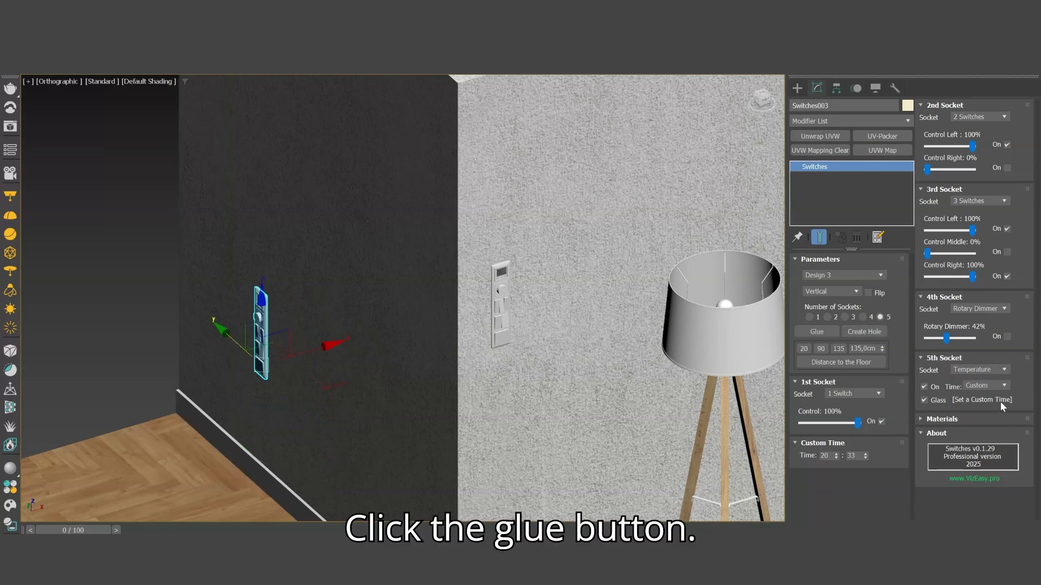
Step: Use Glue in the Parameters rollout to snap Switches003 onto the dark left wall
click(831, 331)
scroll(420, 266, up, 6)
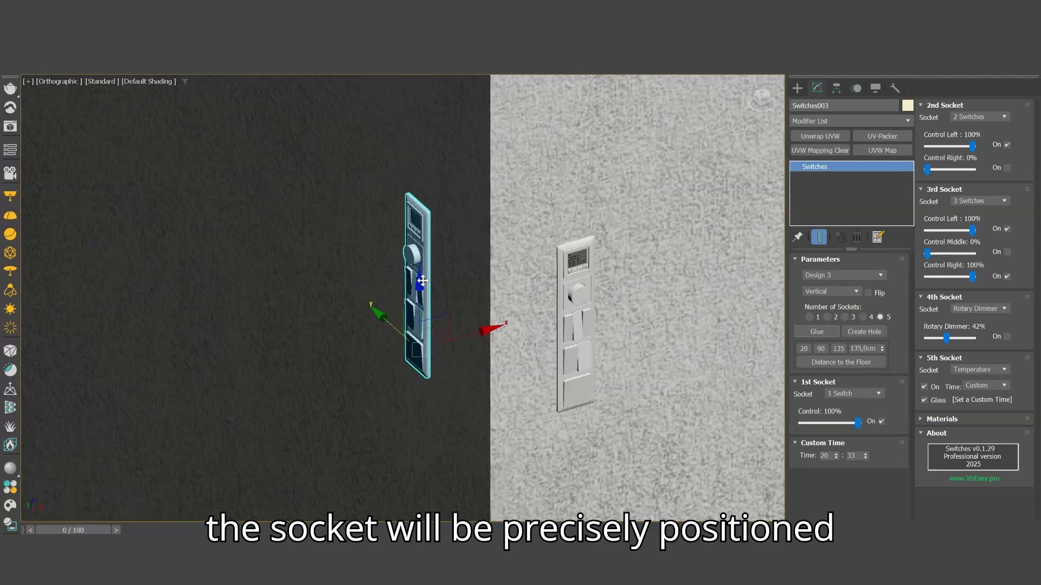
scroll(424, 181, up, 1)
scroll(388, 262, down, 6)
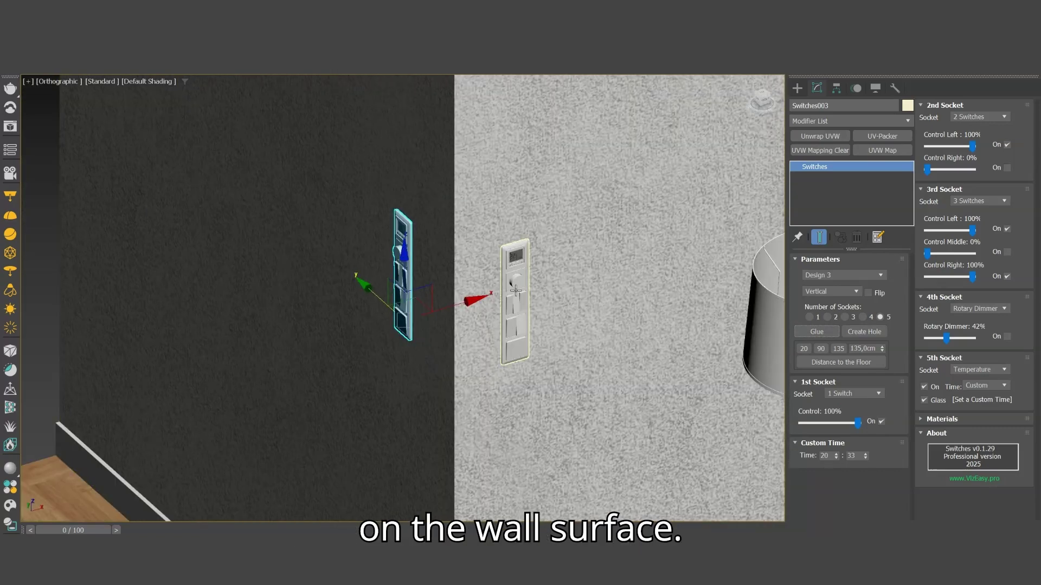